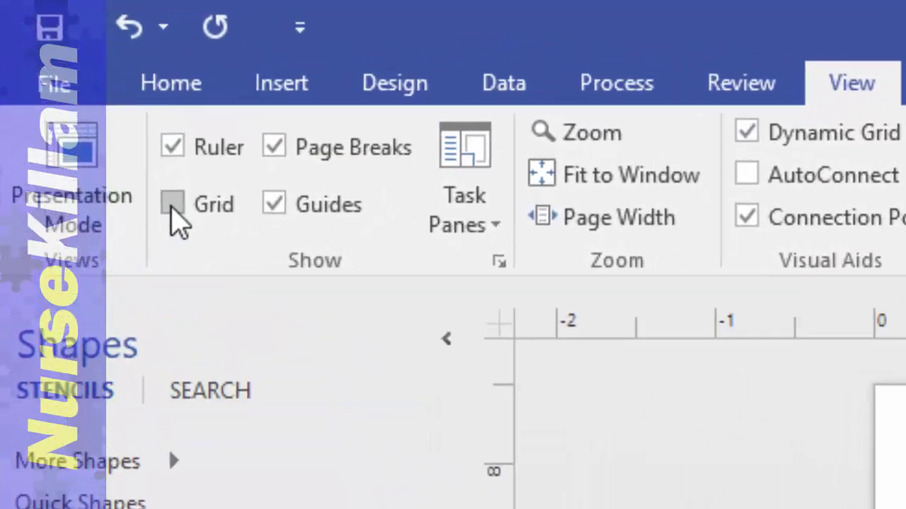
Step: Turn on the drawing grid and open the formatting options for the square shape
{"action": "left_click", "coordinate": [94, 114]}
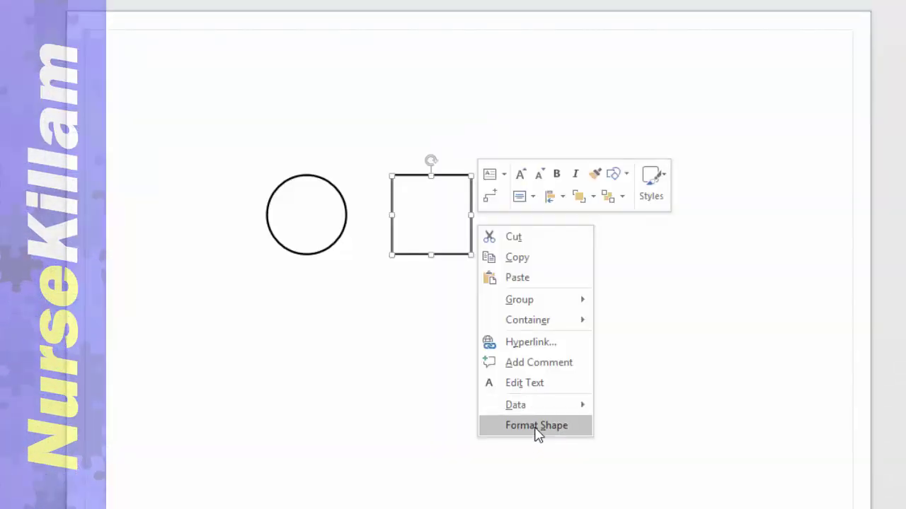
{"action": "left_click", "coordinate": [536, 427]}
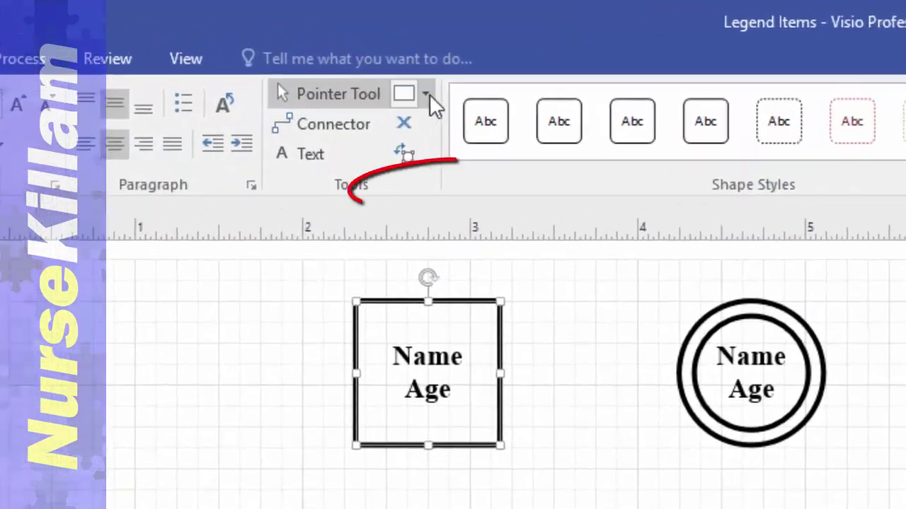
Step: Draw a straight line between the facing connection points of the square and the double circle with the Line tool
{"action": "left_click", "coordinate": [387, 64]}
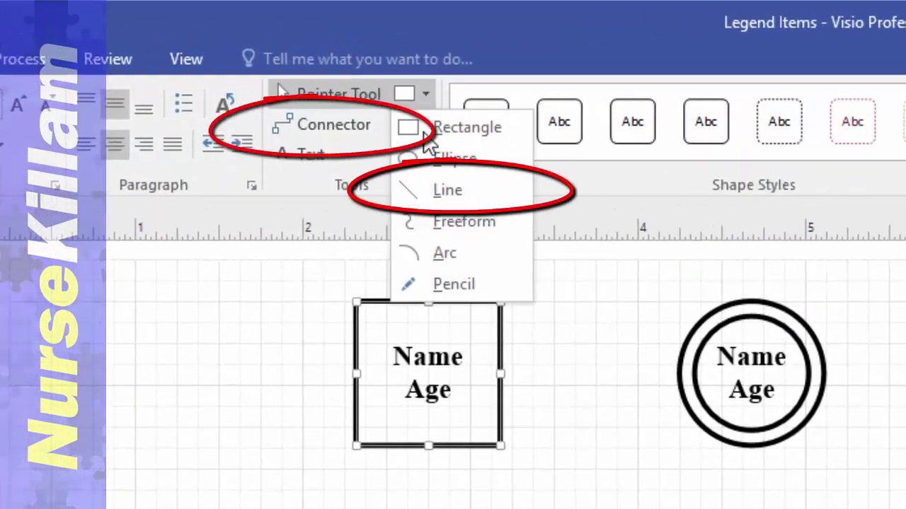
{"action": "left_click", "coordinate": [428, 189]}
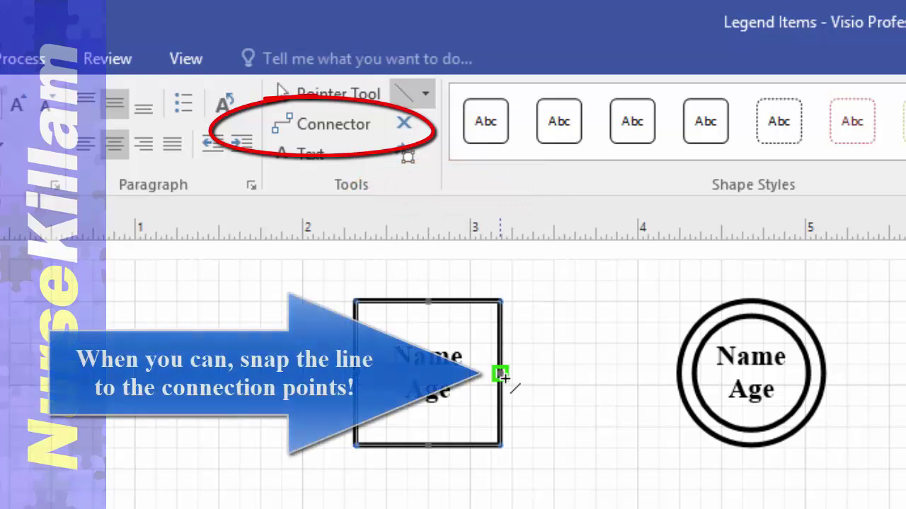
{"action": "left_click_drag", "start_coordinate": [522, 378], "coordinate": [679, 373]}
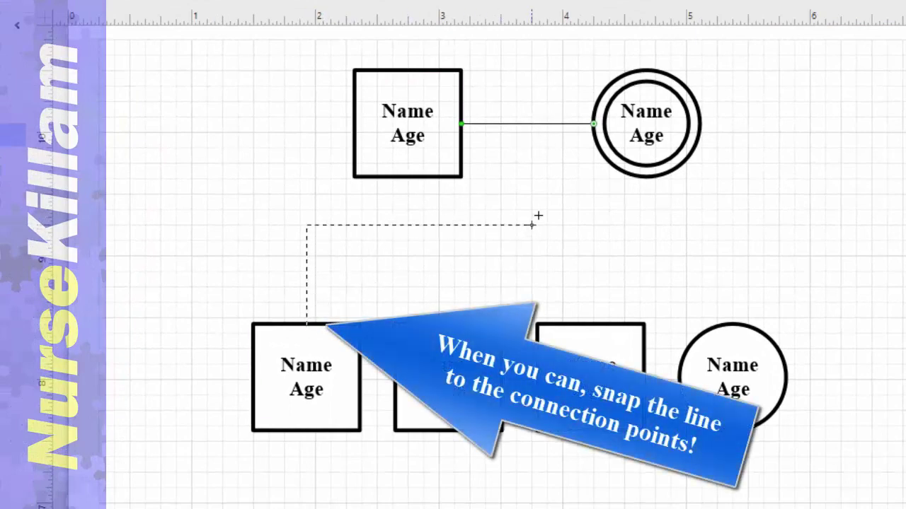
Step: Connect the first two child squares to the parents' horizontal line with connectors
{"action": "left_click_drag", "start_coordinate": [532, 127], "coordinate": [532, 126]}
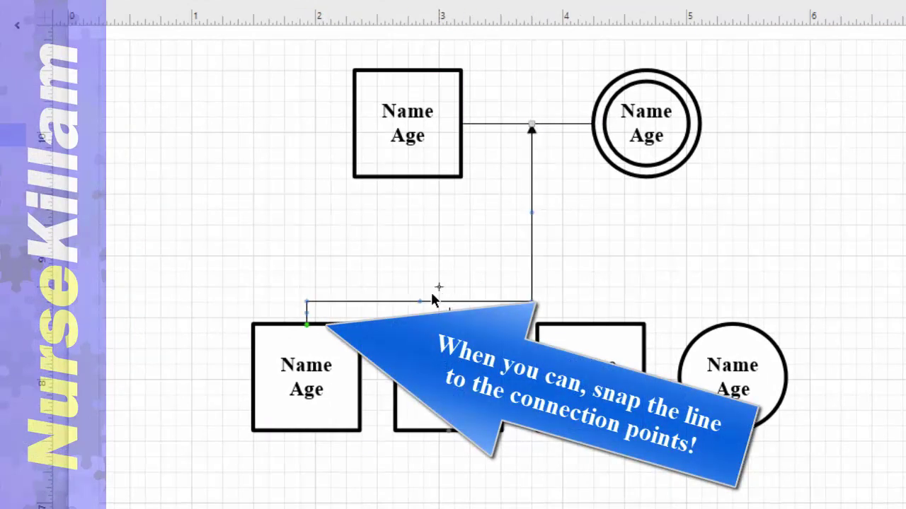
{"action": "left_click_drag", "start_coordinate": [424, 268], "coordinate": [428, 232]}
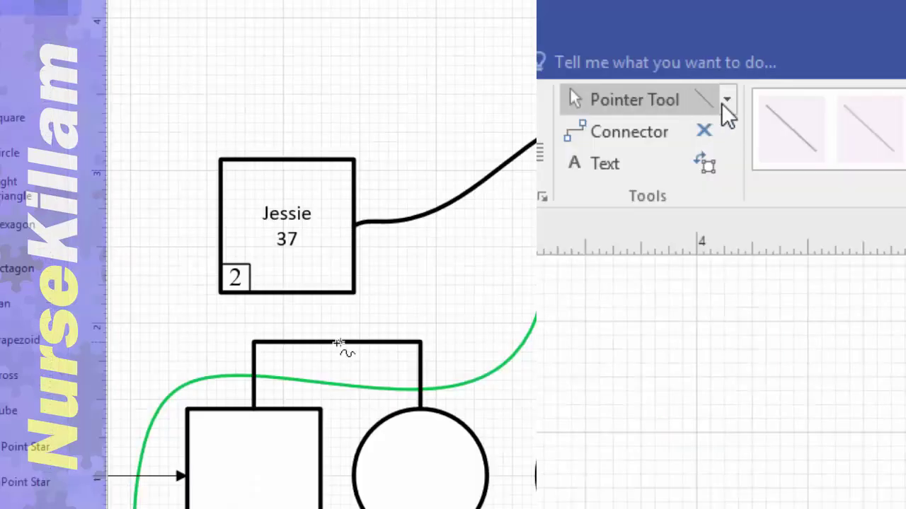
Step: Draw a freeform curve from the sibling line beneath square 2 to that square's relationship curve, with a width of 2 pt
{"action": "left_click", "coordinate": [723, 102]}
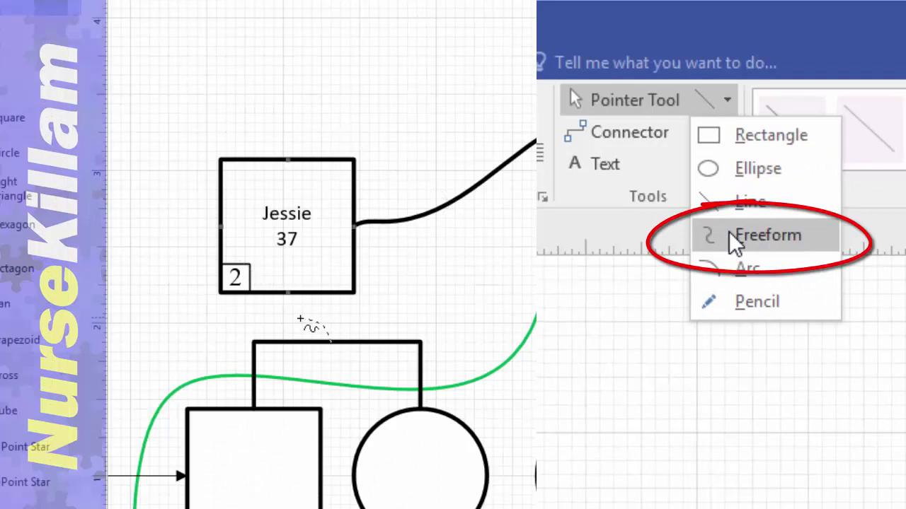
{"action": "mouse_move", "coordinate": [263, 126]}
{"action": "left_mouse_down"}
{"action": "mouse_move", "coordinate": [460, 168]}
{"action": "mouse_move", "coordinate": [478, 185]}
{"action": "left_mouse_up"}
{"action": "key", "text": "BackSpace"}
{"action": "type", "text": "2"}
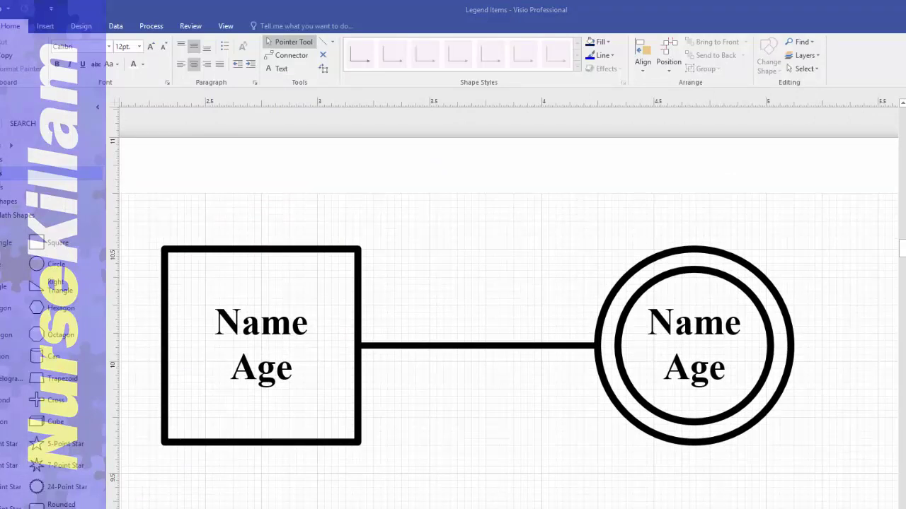
Step: Add a text label reading "M 2000" above the line between the square and the double circle
{"action": "left_click", "coordinate": [511, 346]}
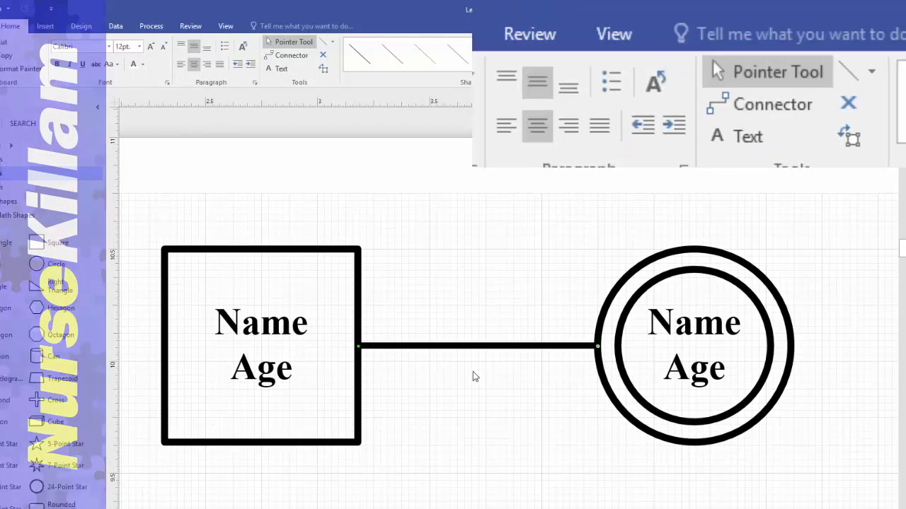
{"action": "left_click", "coordinate": [269, 74]}
{"action": "left_click", "coordinate": [445, 274]}
{"action": "type", "text": "M 2000"}
Step: Format the "M 2000" text as 12 pt Times New Roman and return to the Pointer Tool
{"action": "triple_click", "coordinate": [445, 273]}
{"action": "left_click", "coordinate": [139, 46]}
{"action": "left_click", "coordinate": [128, 116]}
{"action": "left_click", "coordinate": [109, 46]}
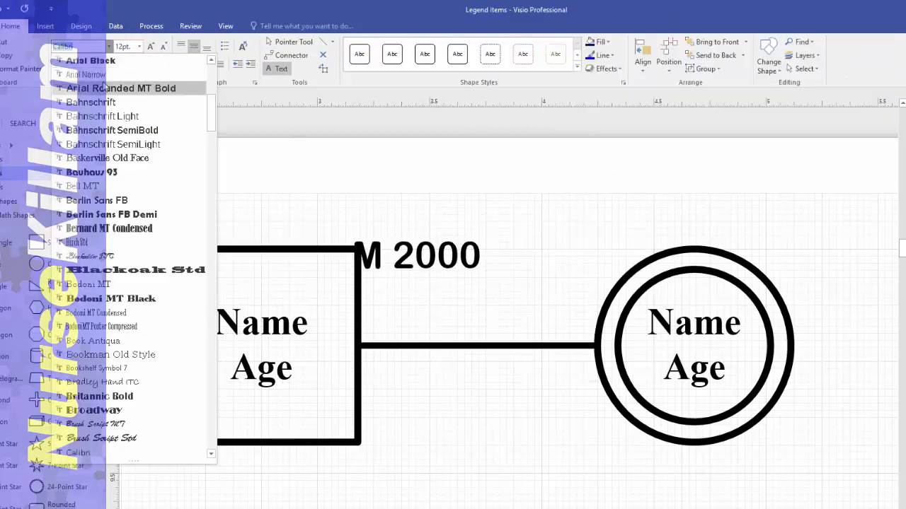
{"action": "scroll", "coordinate": [104, 86], "scroll_direction": "up", "scroll_amount": 7}
{"action": "left_click", "coordinate": [106, 75]}
{"action": "left_click", "coordinate": [309, 41]}
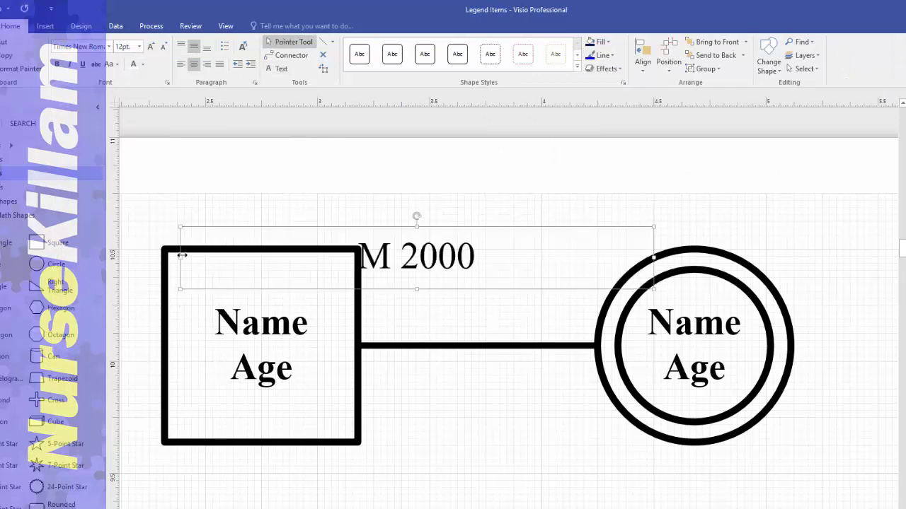
Step: Resize the "M 2000" text box to span the gap between the square and double circle, and make the text bold
{"action": "left_click_drag", "start_coordinate": [179, 257], "coordinate": [366, 257]}
{"action": "left_click_drag", "start_coordinate": [653, 257], "coordinate": [598, 259]}
{"action": "left_click_drag", "start_coordinate": [366, 257], "coordinate": [358, 258]}
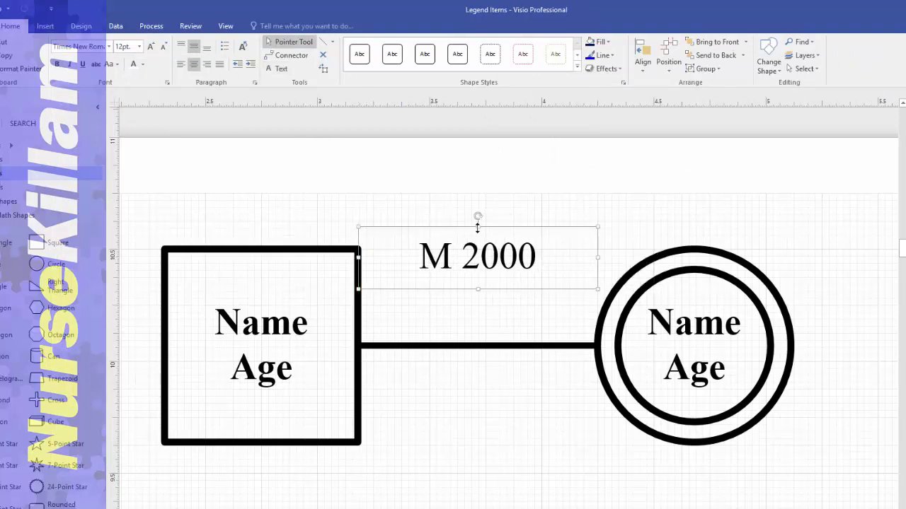
{"action": "left_click_drag", "start_coordinate": [477, 227], "coordinate": [478, 288]}
{"action": "key", "text": "ctrl+b"}
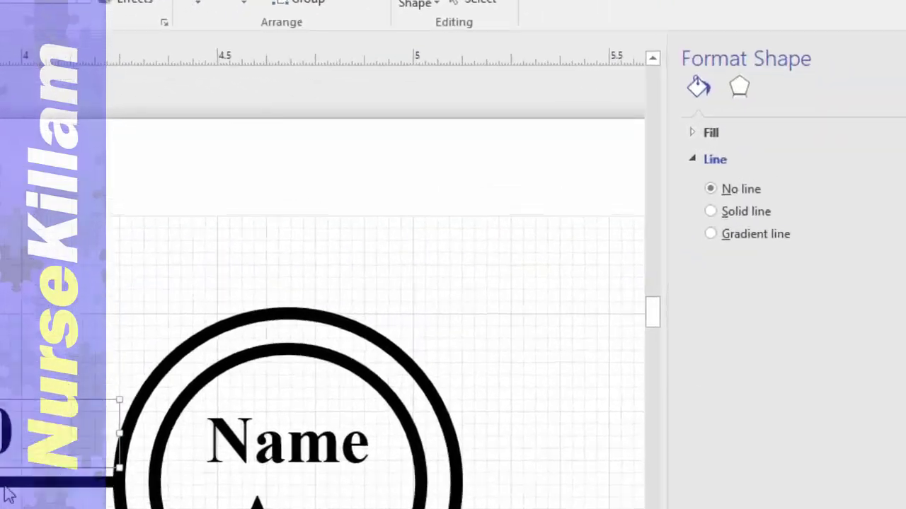
Step: Set the line between the double circle and the unlabelled square beside it to dash type 03 (Dot)
{"action": "left_click", "coordinate": [535, 347]}
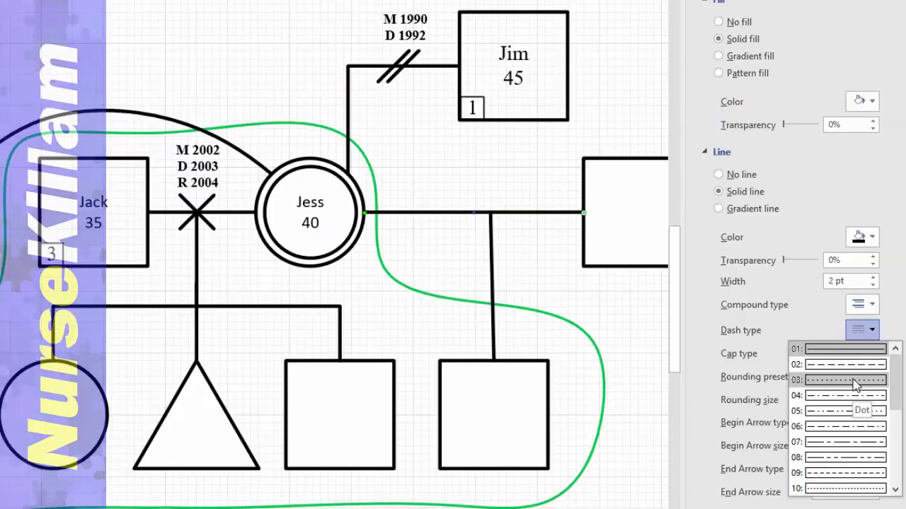
{"action": "left_click", "coordinate": [857, 386]}
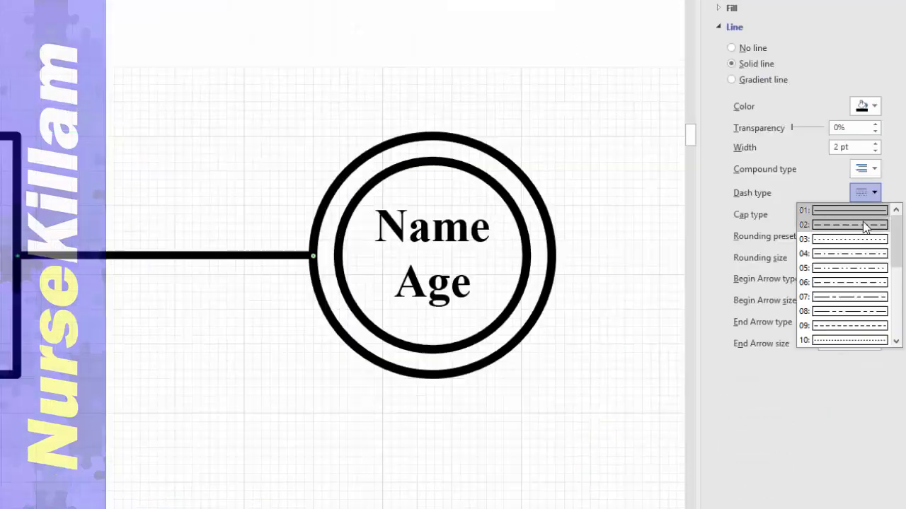
Step: Try dash types 02 and 05 on the legend line between the square and the double circle
{"action": "left_click", "coordinate": [863, 221]}
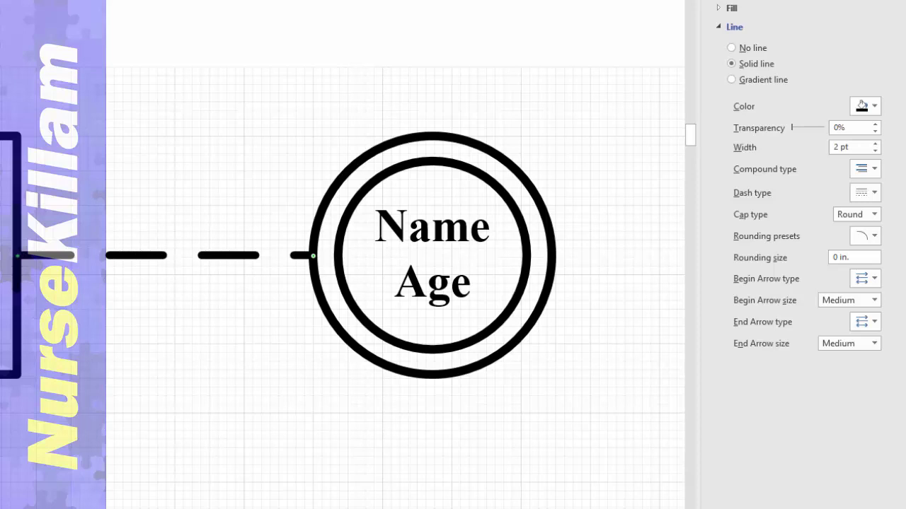
{"action": "left_click", "coordinate": [874, 194]}
{"action": "left_click", "coordinate": [866, 273]}
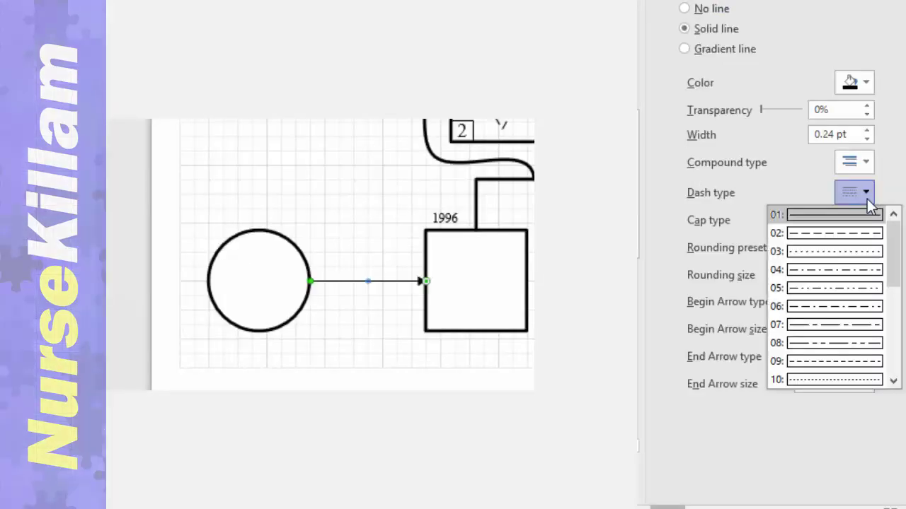
Step: Format the arrow between the circle and the square with dash type 05, a width of 3 pt and a different end arrow type
{"action": "left_click", "coordinate": [849, 293]}
{"action": "type", "text": "3"}
{"action": "key", "text": "Return"}
{"action": "left_click", "coordinate": [865, 356]}
{"action": "left_click", "coordinate": [845, 170]}
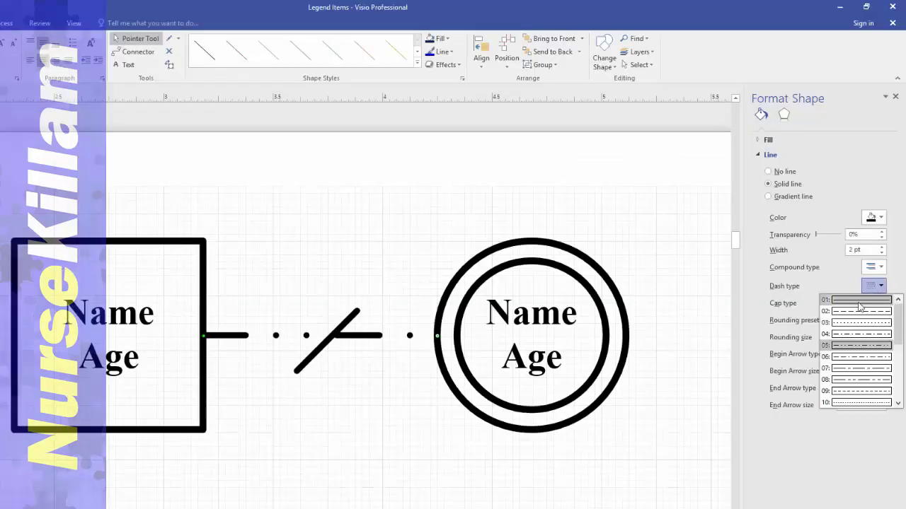
Step: Set the dash type of the legend line between the square and the double circle to solid (01)
{"action": "left_click", "coordinate": [860, 297]}
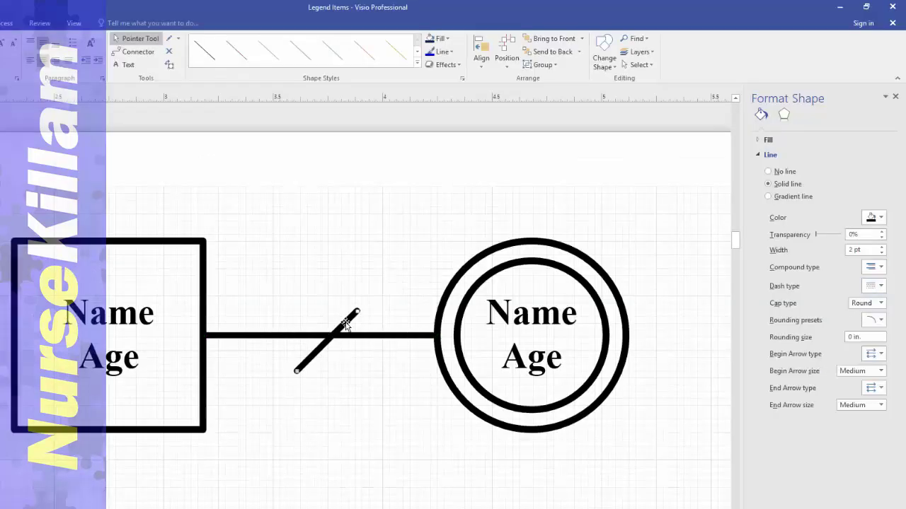
{"action": "left_click", "coordinate": [705, 319]}
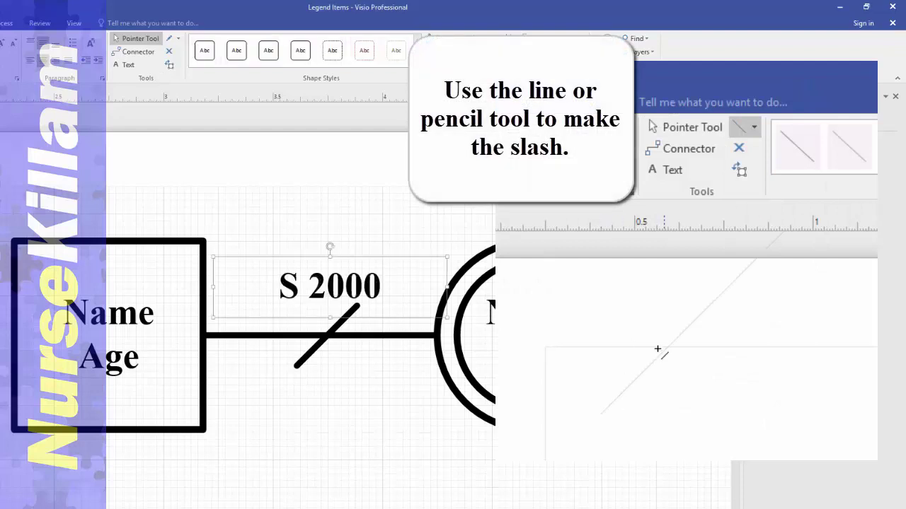
Step: Draw a short diagonal slash in an empty area with the Line tool, and switch to the Pencil tool
{"action": "left_click_drag", "start_coordinate": [658, 348], "coordinate": [664, 350]}
{"action": "left_click", "coordinate": [754, 127]}
{"action": "left_click", "coordinate": [763, 262]}
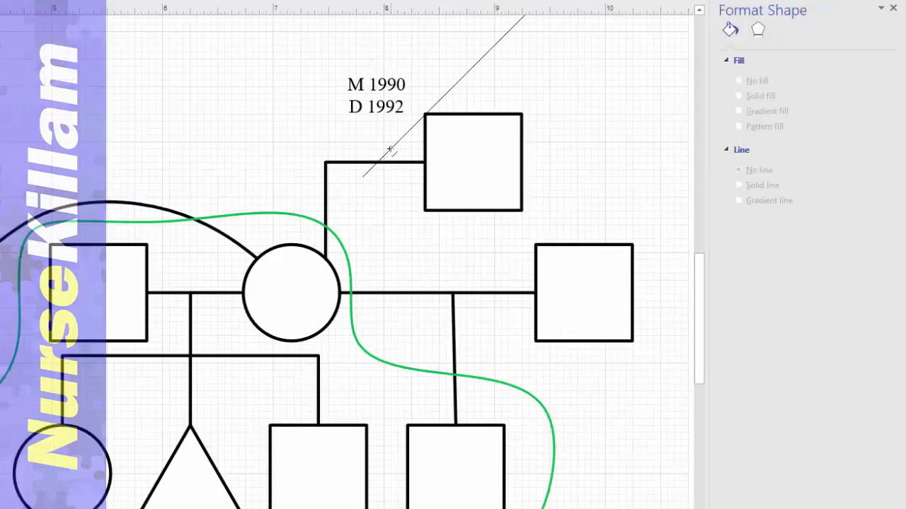
Step: Draw a diagonal slash across the line beneath "M 1990 D 1992" and place a parallel second slash beside it
{"action": "left_click_drag", "start_coordinate": [390, 149], "coordinate": [391, 149]}
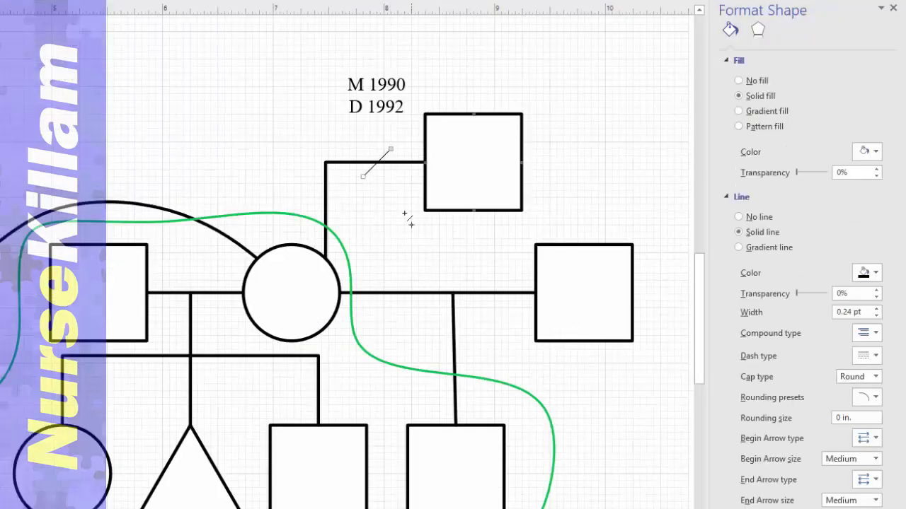
{"action": "scroll", "coordinate": [392, 287], "scroll_direction": "up", "scroll_amount": 2}
{"action": "left_click", "coordinate": [366, 212]}
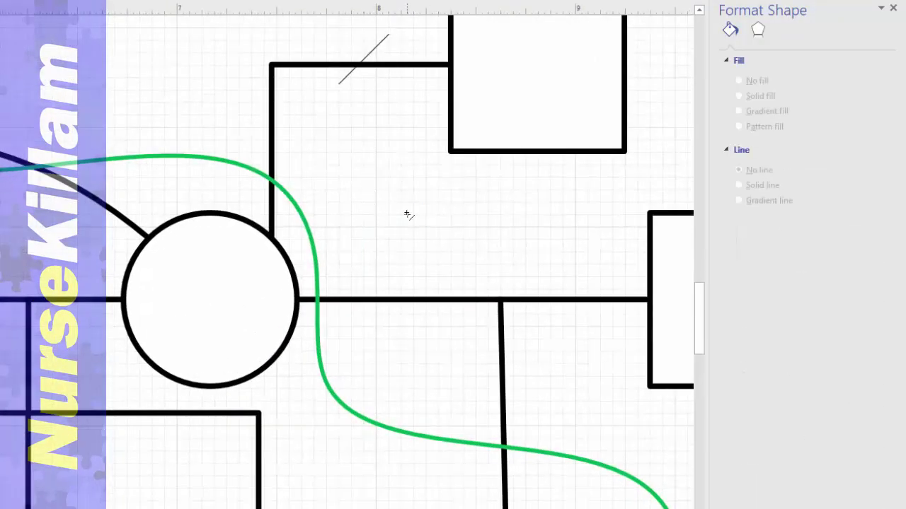
{"action": "left_click_drag", "start_coordinate": [698, 333], "coordinate": [698, 300]}
{"action": "scroll", "coordinate": [369, 342], "scroll_direction": "up", "scroll_amount": 2}
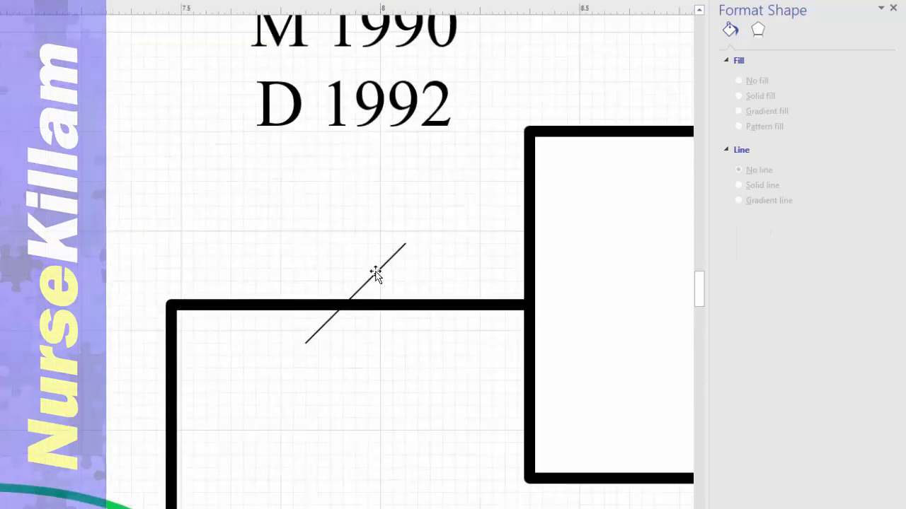
{"action": "left_click_drag", "start_coordinate": [373, 277], "coordinate": [366, 295]}
Step: Set the line width of both divorce slashes to 2 pt
{"action": "left_click", "coordinate": [350, 280], "text": "shift"}
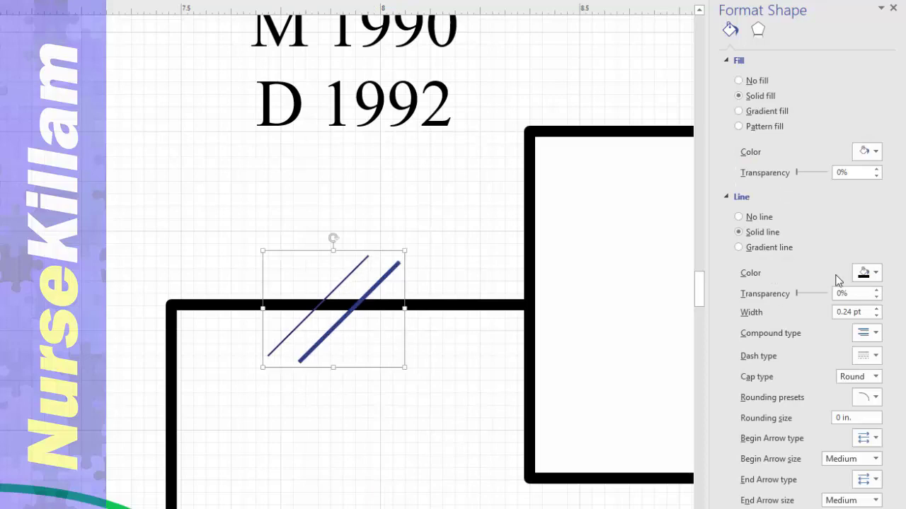
{"action": "left_click", "coordinate": [876, 309]}
{"action": "left_click", "coordinate": [876, 309]}
{"action": "left_click", "coordinate": [876, 308]}
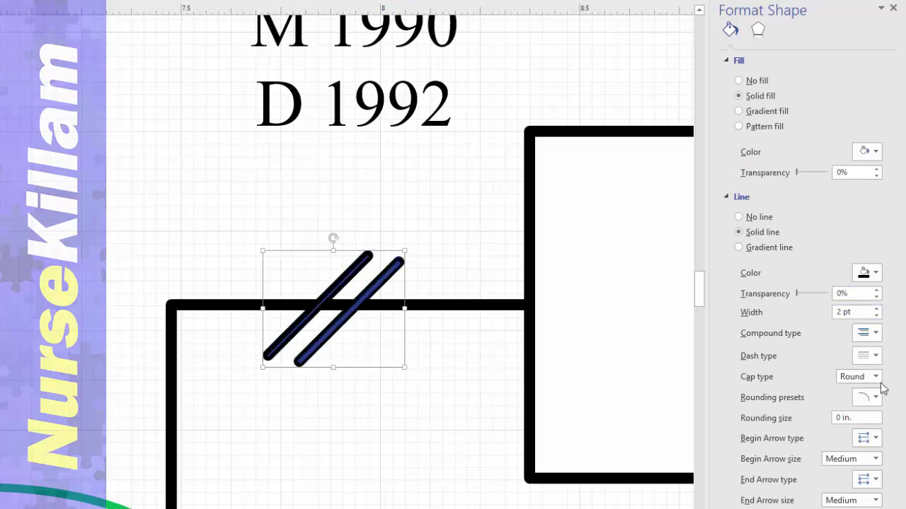
{"action": "left_click", "coordinate": [401, 277]}
{"action": "left_click", "coordinate": [434, 200]}
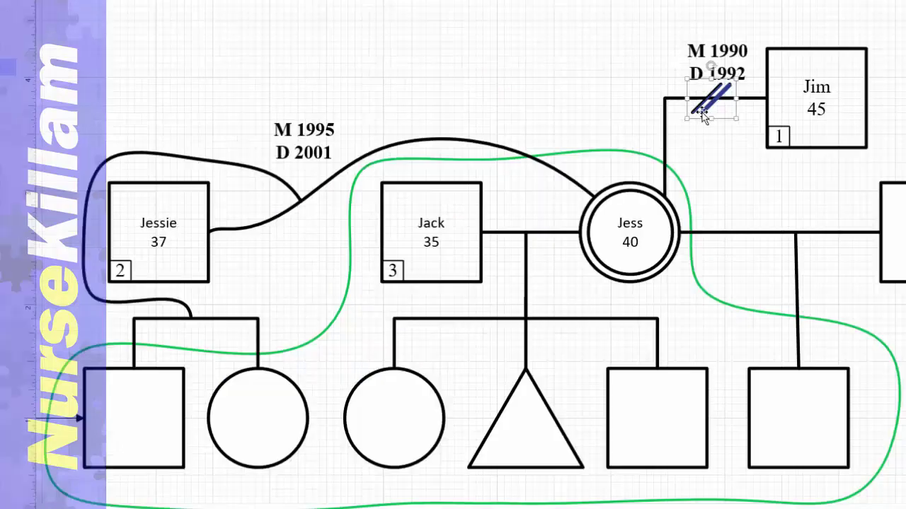
Step: Duplicate the double slash and place the copy across the relationship curve beneath "M 1995 D 2001"
{"action": "key", "text": "ctrl+d"}
{"action": "left_click_drag", "start_coordinate": [324, 200], "coordinate": [311, 202]}
{"action": "key", "text": "alt+Left"}
{"action": "key", "text": "alt+Left"}
{"action": "left_click", "coordinate": [337, 244]}
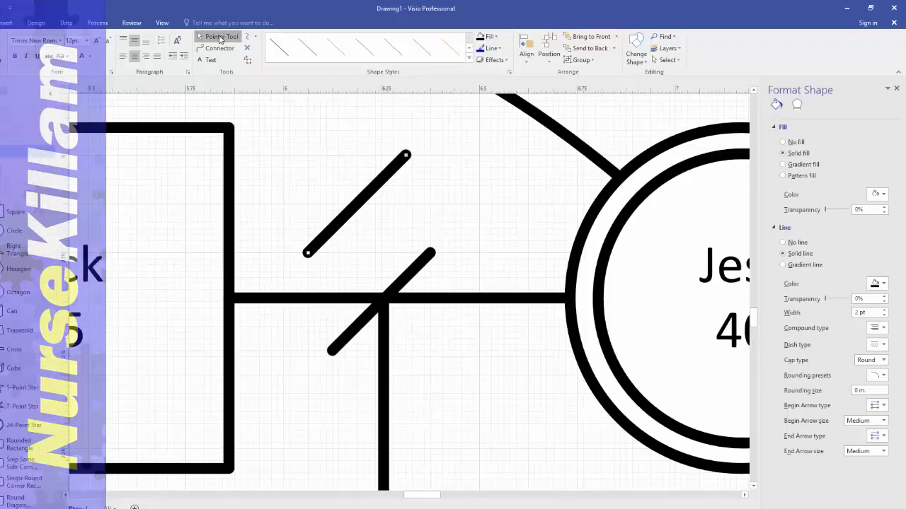
Step: Try to form an X by moving the endpoints of the slash above the line between square 3 and the double circle
{"action": "left_click_drag", "start_coordinate": [304, 252], "coordinate": [326, 253]}
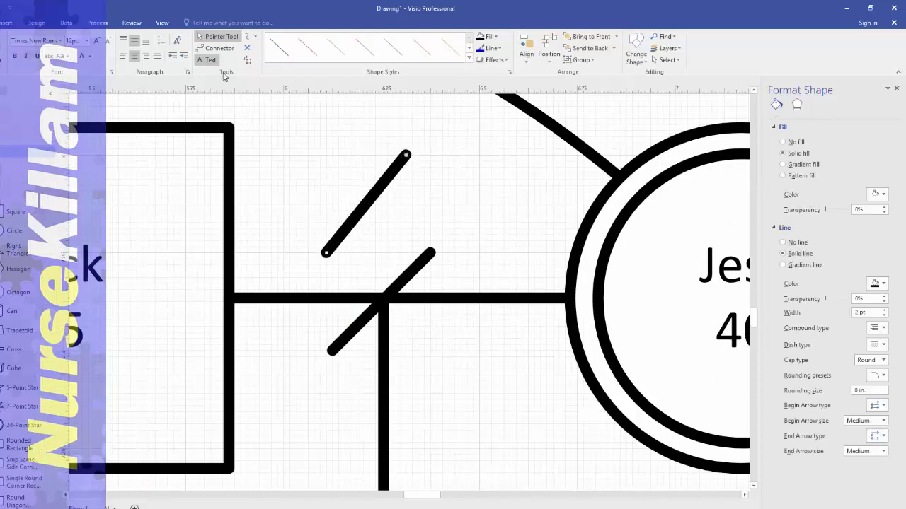
{"action": "left_click_drag", "start_coordinate": [405, 154], "coordinate": [535, 485]}
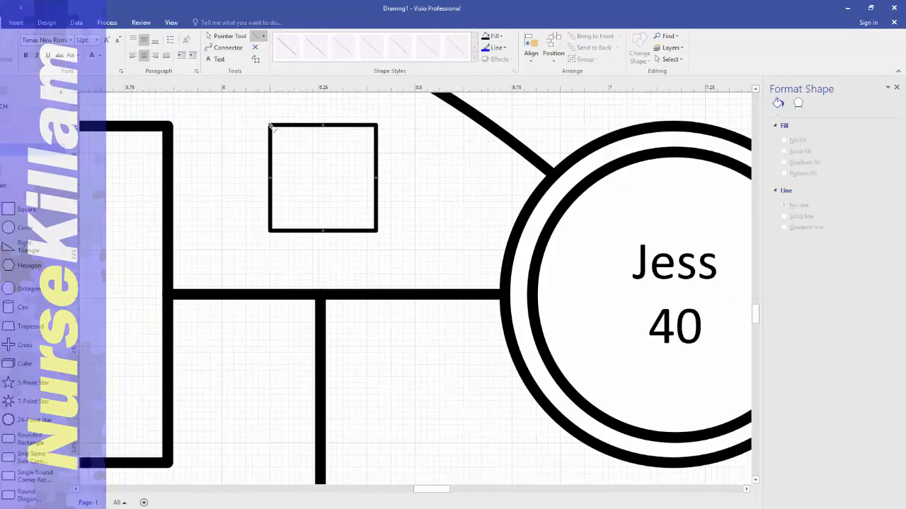
Step: Draw two crossing diagonals from corner to corner of the small guide square and delete the square
{"action": "mouse_move", "coordinate": [271, 126]}
{"action": "left_mouse_down"}
{"action": "mouse_move", "coordinate": [505, 465]}
{"action": "mouse_move", "coordinate": [375, 230]}
{"action": "left_mouse_up"}
{"action": "left_click_drag", "start_coordinate": [375, 126], "coordinate": [375, 126]}
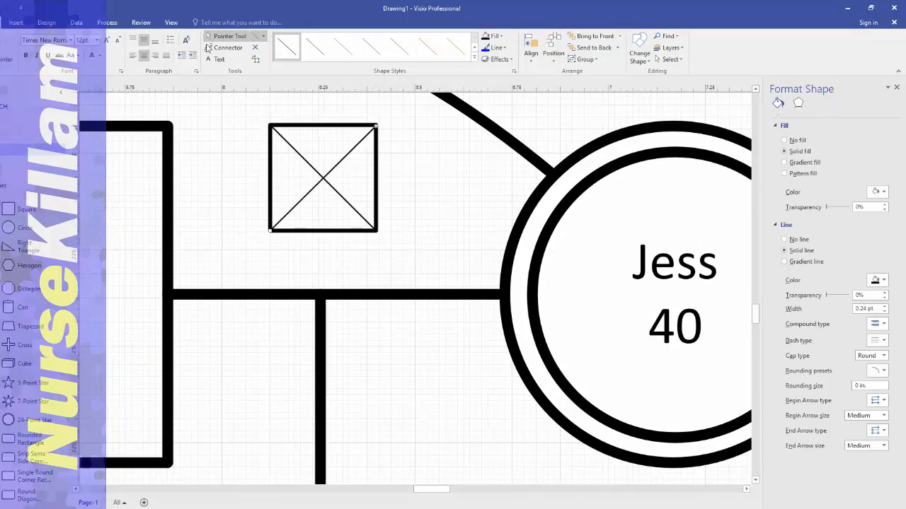
{"action": "left_click", "coordinate": [209, 38]}
{"action": "left_click", "coordinate": [375, 175]}
{"action": "key", "text": "Delete"}
Step: Set the line width of both diagonals of the X to 3 pt
{"action": "left_click_drag", "start_coordinate": [252, 116], "coordinate": [396, 233]}
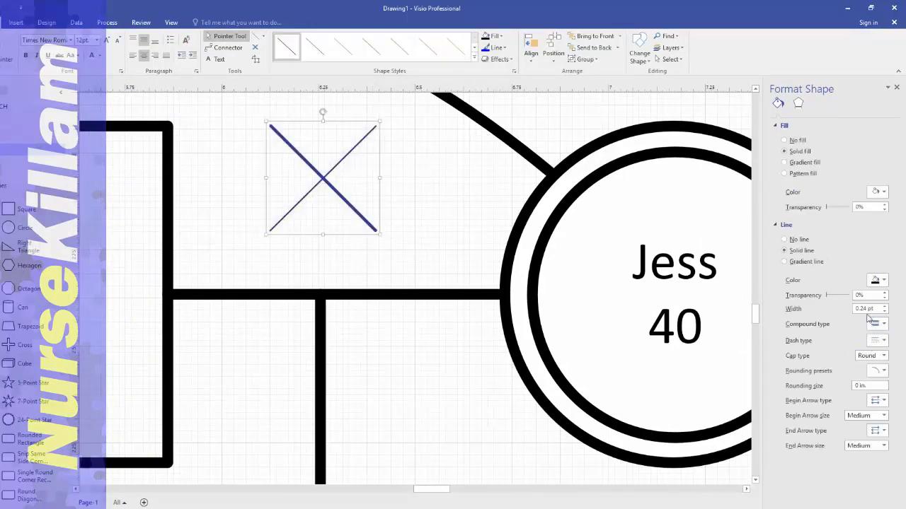
{"action": "type", "text": "3"}
{"action": "key", "text": "Return"}
{"action": "left_click", "coordinate": [328, 145]}
Step: Move the whole X straight down onto the junction of the line between square 3 and the double circle
{"action": "left_click_drag", "start_coordinate": [256, 113], "coordinate": [385, 241]}
{"action": "key", "text": "Down"}
{"action": "key", "text": "Down"}
{"action": "key", "text": "Down"}
{"action": "key", "text": "Down"}
{"action": "key", "text": "Down"}
{"action": "key", "text": "Down"}
{"action": "key", "text": "Down"}
{"action": "key", "text": "Down"}
{"action": "key", "text": "Down"}
{"action": "key", "text": "Down"}
{"action": "key", "text": "Down"}
{"action": "key", "text": "Down"}
{"action": "key", "text": "Down"}
{"action": "key", "text": "Down"}
{"action": "key", "text": "Down"}
{"action": "key", "text": "Down"}
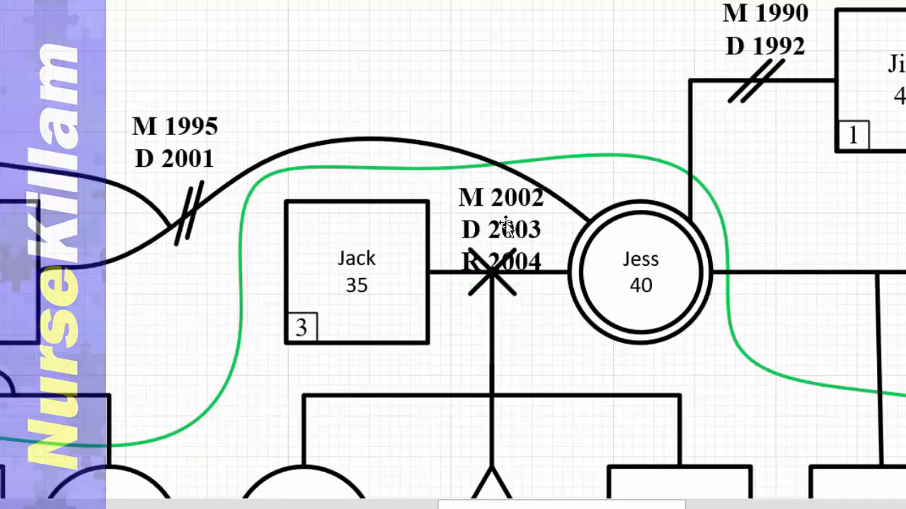
Step: Shorten the "M 2002 D 2003 R 2004" text box to sit above the X and reduce its font size by two steps
{"action": "left_click", "coordinate": [505, 225]}
{"action": "left_click_drag", "start_coordinate": [501, 273], "coordinate": [502, 243]}
{"action": "key", "text": "ctrl+shift+comma"}
{"action": "key", "text": "ctrl+shift+comma"}
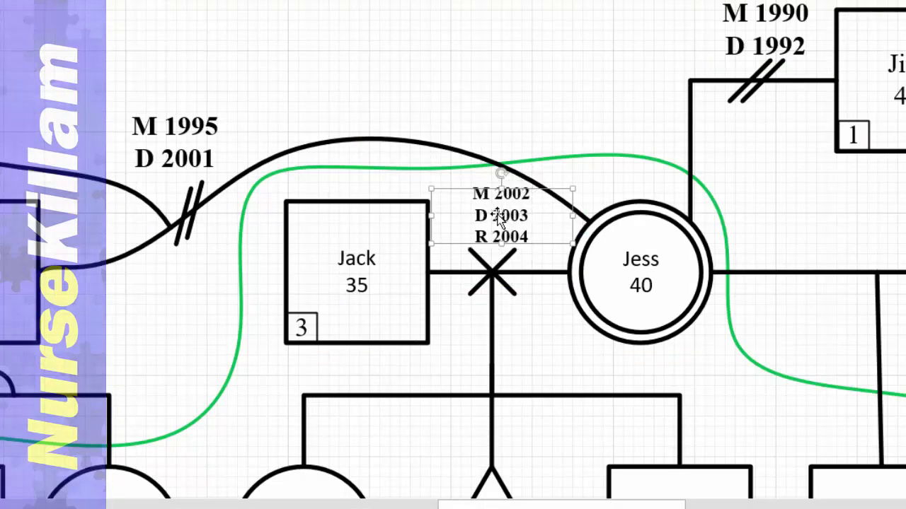
Step: Adjust the position of the "M 2002 D 2003 R 2004" label above the X
{"action": "left_click_drag", "start_coordinate": [573, 212], "coordinate": [501, 203]}
{"action": "left_click", "coordinate": [569, 67]}
{"action": "left_click", "coordinate": [509, 198]}
{"action": "left_click", "coordinate": [586, 75]}
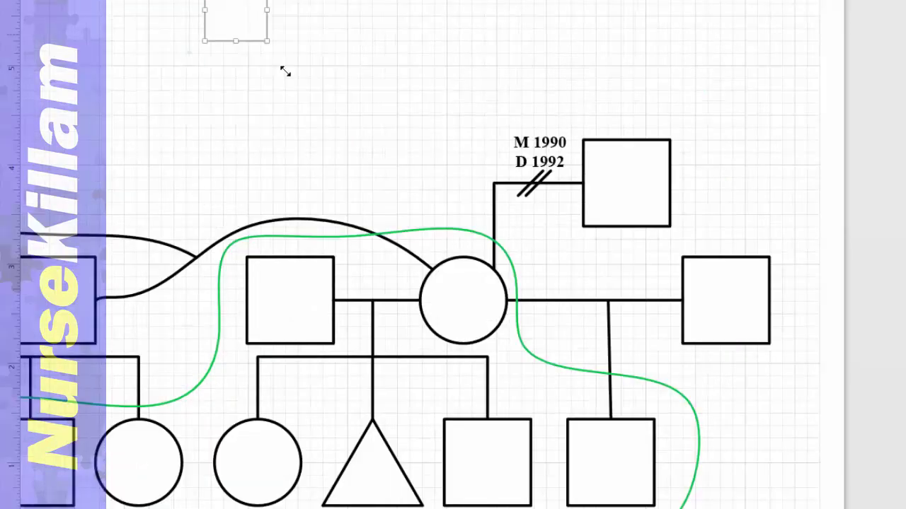
Step: Place the small square inside the lower-left corner of the uppermost partner square and enter 1 in it
{"action": "left_click_drag", "start_coordinate": [227, 97], "coordinate": [630, 336]}
{"action": "scroll", "coordinate": [637, 333], "scroll_direction": "up", "scroll_amount": 6}
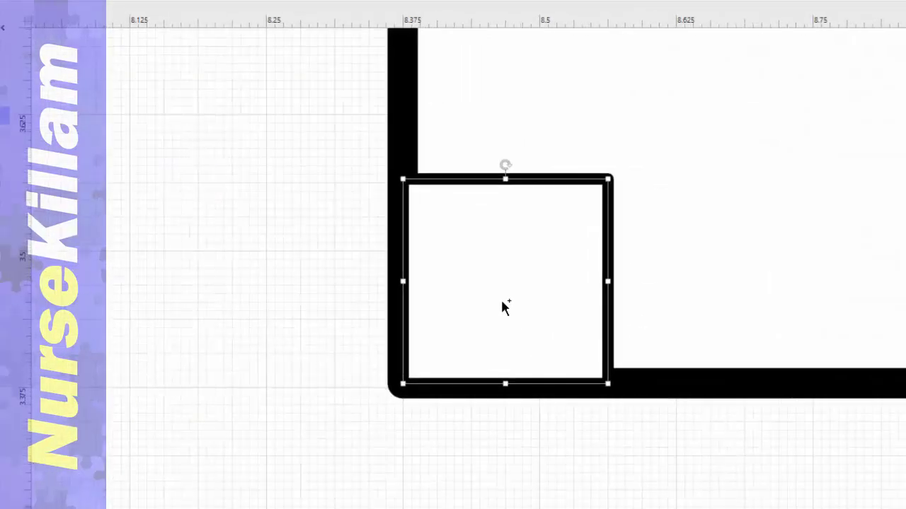
{"action": "left_click_drag", "start_coordinate": [517, 285], "coordinate": [423, 190]}
{"action": "double_click", "coordinate": [566, 247]}
{"action": "type", "text": "1"}
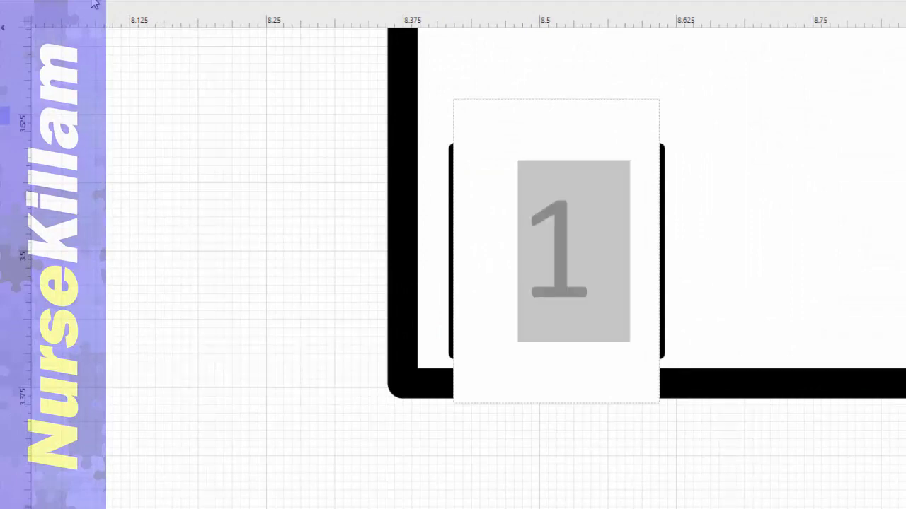
Step: Format the number in the small square as Times New Roman, 12 pt
{"action": "left_click", "coordinate": [95, 2]}
{"action": "left_click", "coordinate": [582, 193]}
{"action": "type", "text": "times"}
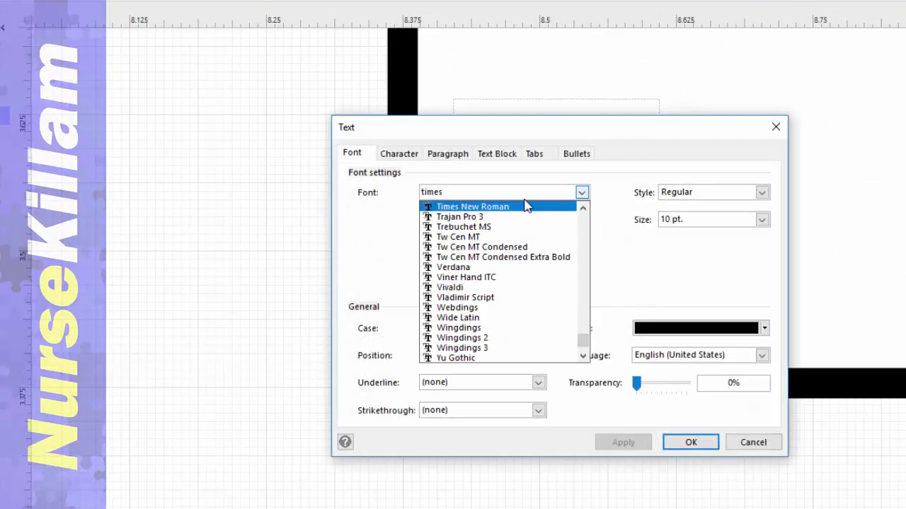
{"action": "left_click", "coordinate": [521, 206]}
{"action": "left_click", "coordinate": [762, 219]}
{"action": "left_click", "coordinate": [707, 276]}
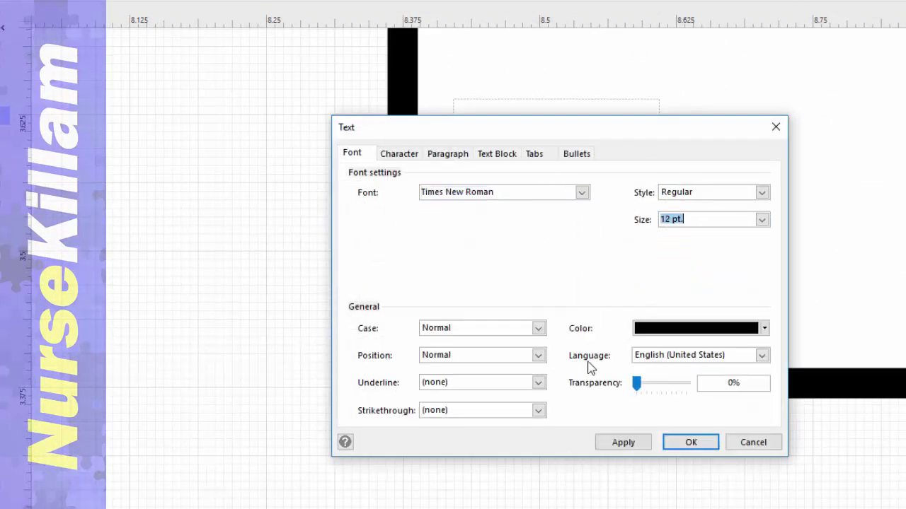
{"action": "left_click", "coordinate": [665, 426]}
Step: Fit the numbered box into the square's lower-left corner and copy it to the middle partner square with the number 3
{"action": "left_click_drag", "start_coordinate": [604, 259], "coordinate": [562, 277]}
{"action": "right_click", "coordinate": [627, 275]}
{"action": "key", "text": "ctrl+c"}
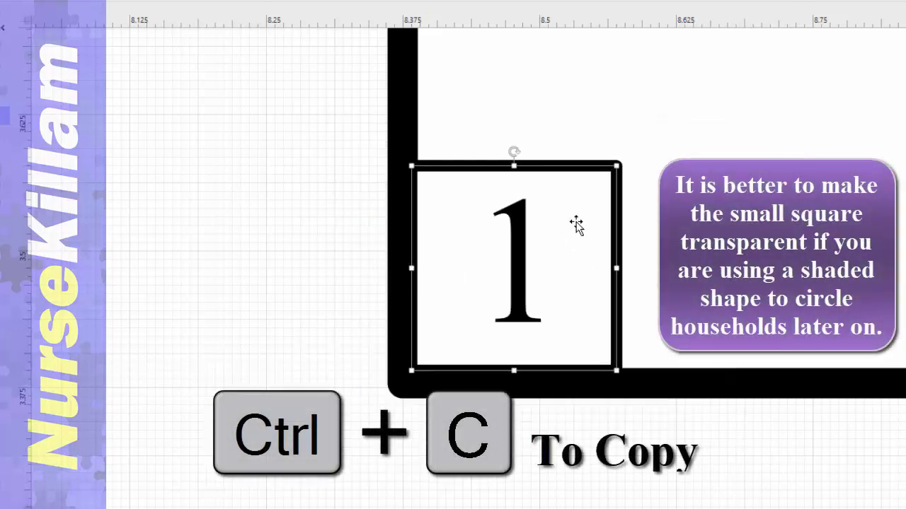
{"action": "key", "text": "Down"}
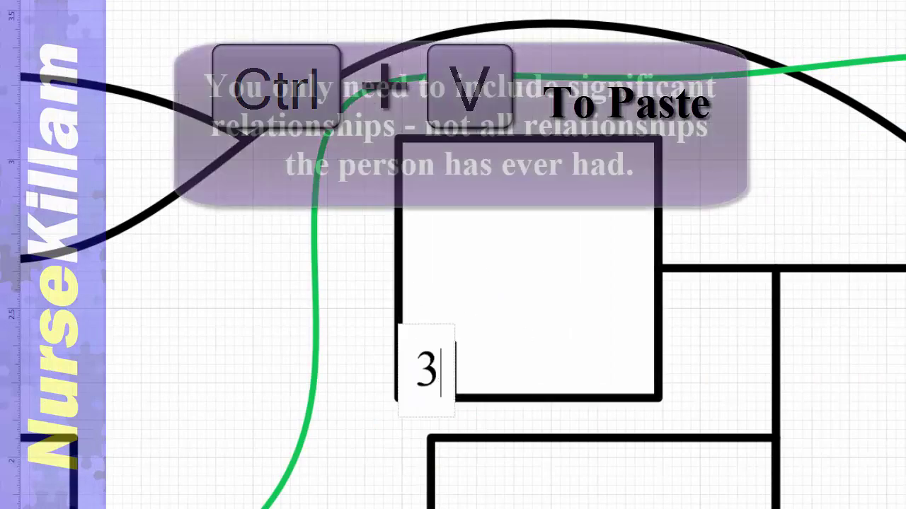
{"action": "left_click", "coordinate": [651, 257]}
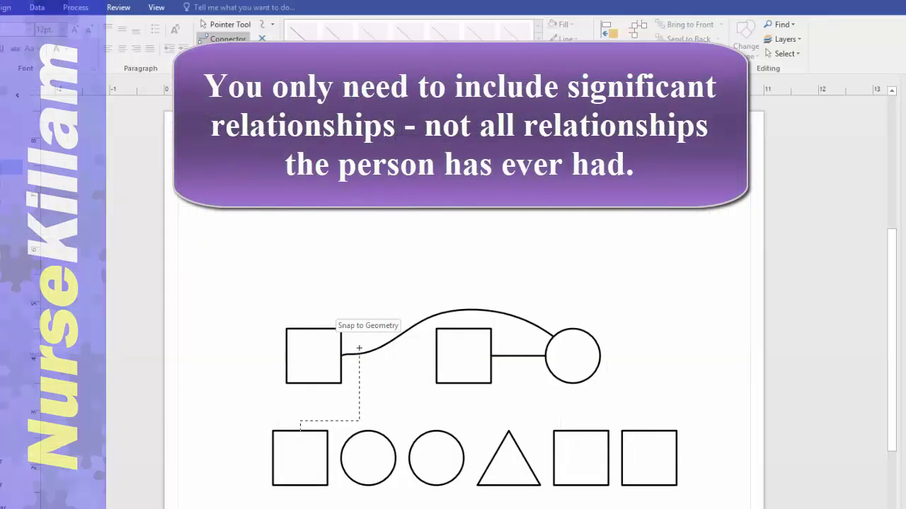
Step: Connect the oldest child's square and the adjacent child's circle to the curved partner line, aligning their horizontal segments
{"action": "left_click_drag", "start_coordinate": [359, 348], "coordinate": [360, 354]}
{"action": "left_click_drag", "start_coordinate": [332, 422], "coordinate": [330, 404]}
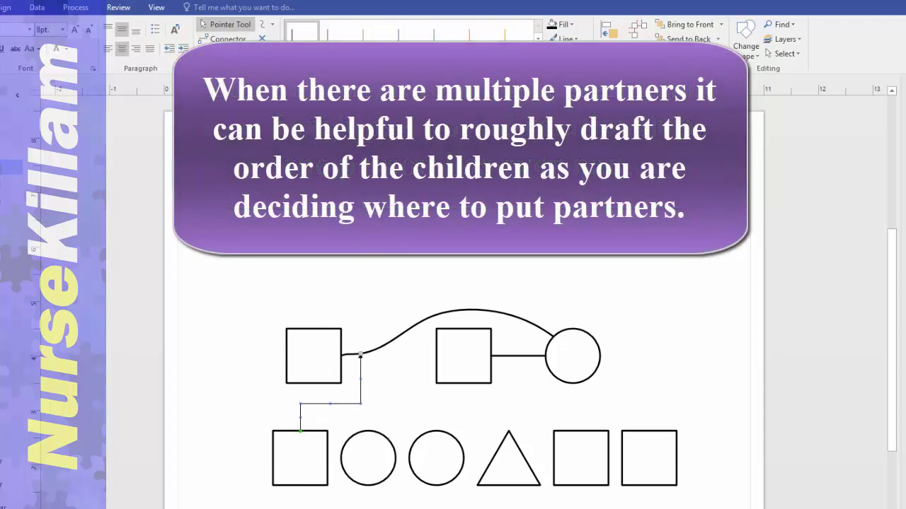
{"action": "left_click", "coordinate": [432, 433]}
{"action": "left_click_drag", "start_coordinate": [368, 431], "coordinate": [361, 404]}
{"action": "key", "text": "ctrl+1"}
{"action": "scroll", "coordinate": [414, 411], "scroll_direction": "up", "scroll_amount": 3}
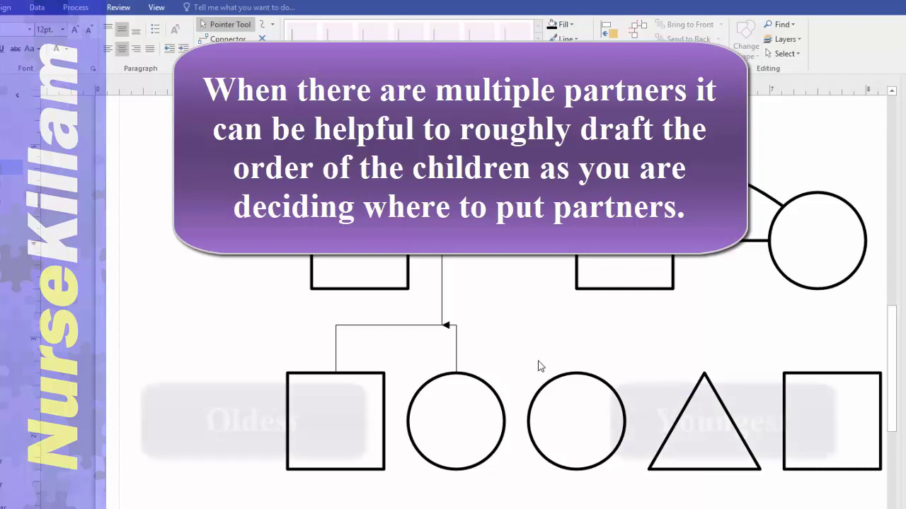
Step: Connect the third child's circle to the line between the middle square and the parent circle, with a level horizontal segment
{"action": "key", "text": "ctrl+3"}
{"action": "left_click_drag", "start_coordinate": [577, 373], "coordinate": [588, 333]}
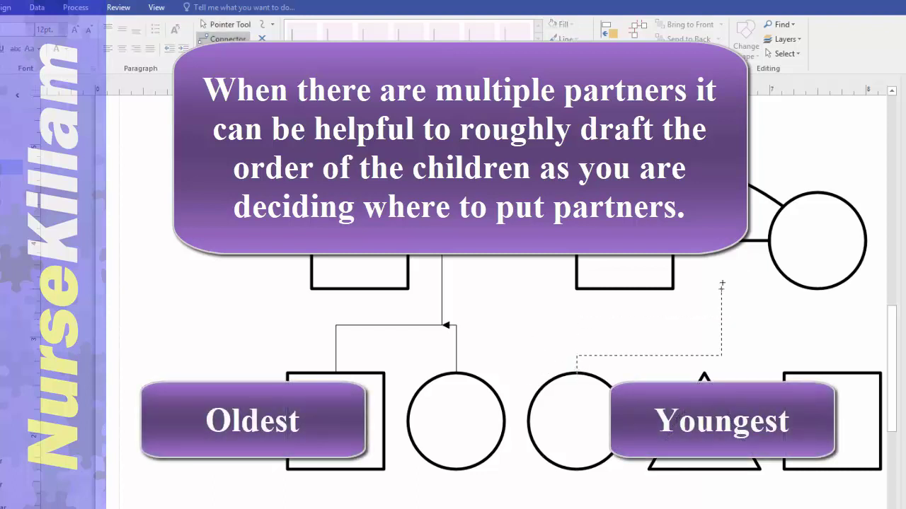
{"action": "left_click_drag", "start_coordinate": [717, 269], "coordinate": [717, 256]}
{"action": "left_click_drag", "start_coordinate": [645, 324], "coordinate": [646, 325]}
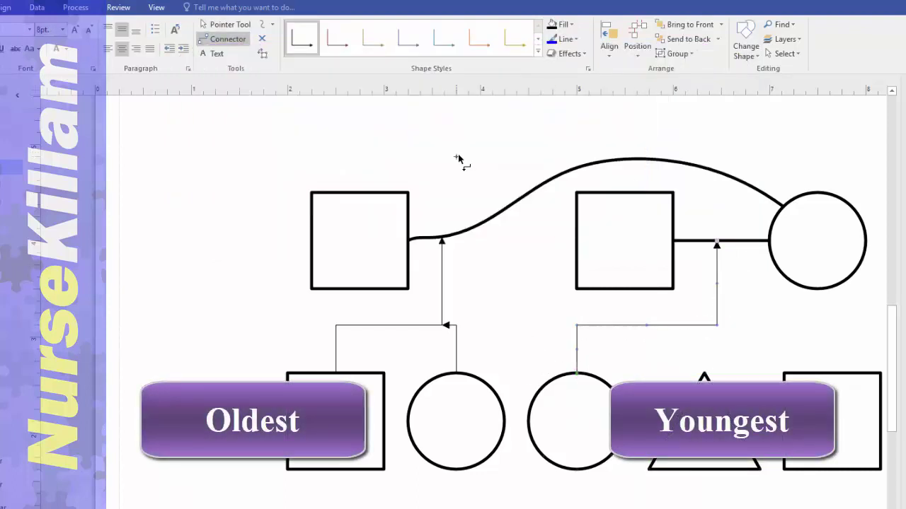
Step: Show the page grid and connect the triangle to the middle couple's relationship line above it
{"action": "left_click", "coordinate": [157, 9]}
{"action": "left_click", "coordinate": [1, 45]}
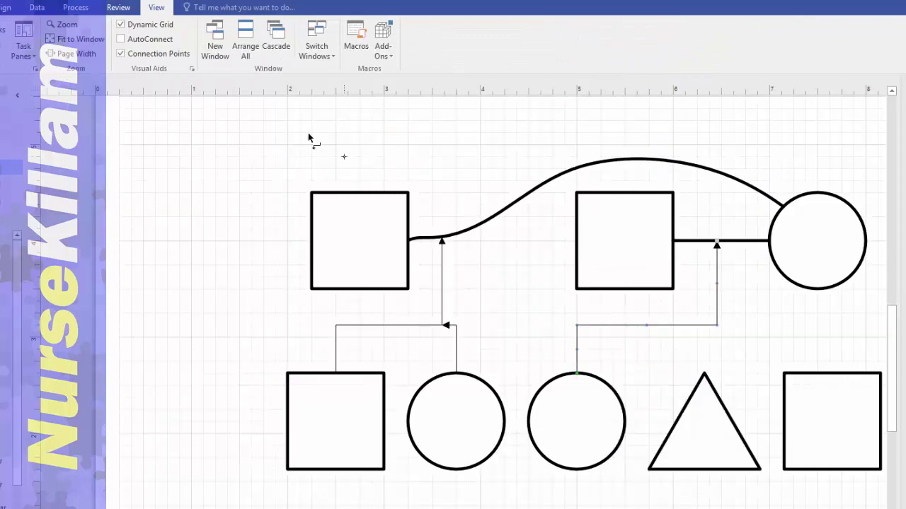
{"action": "key", "text": "alt+h"}
{"action": "key", "text": "ctrl+3"}
{"action": "left_click_drag", "start_coordinate": [708, 316], "coordinate": [707, 315]}
{"action": "key", "text": "ctrl+1"}
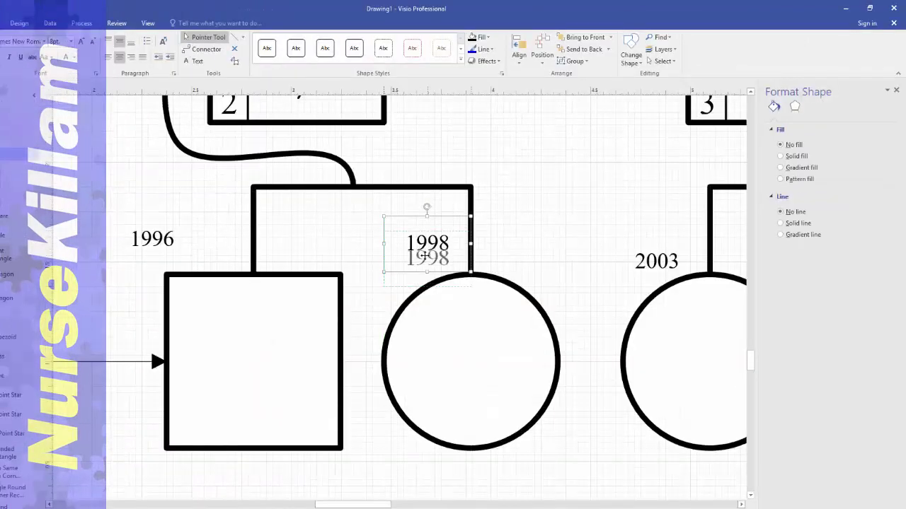
Step: Move the 1998 and 2003 birth-year labels just above their circles, against the vertical child lines
{"action": "left_click_drag", "start_coordinate": [424, 256], "coordinate": [425, 256]}
{"action": "left_click", "coordinate": [654, 264]}
{"action": "left_click", "coordinate": [446, 255]}
{"action": "left_click", "coordinate": [659, 263]}
{"action": "left_click_drag", "start_coordinate": [690, 261], "coordinate": [708, 260]}
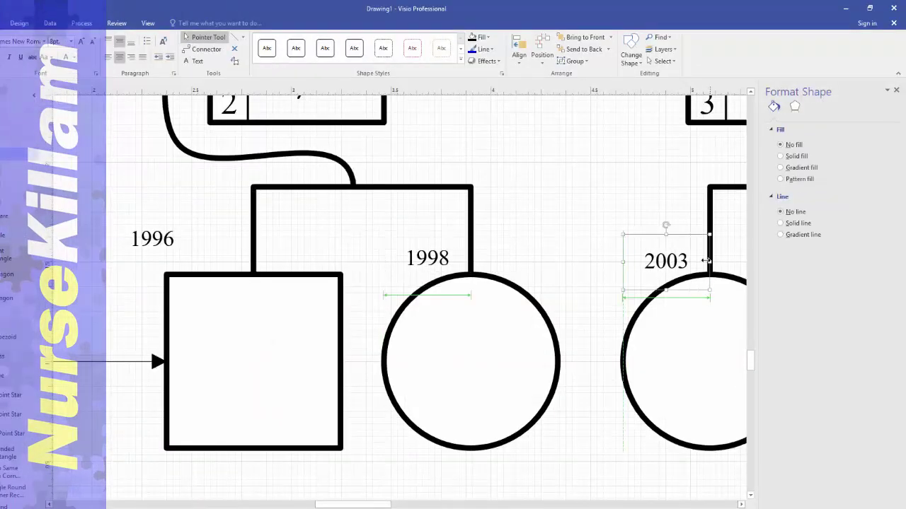
{"action": "left_click", "coordinate": [424, 259]}
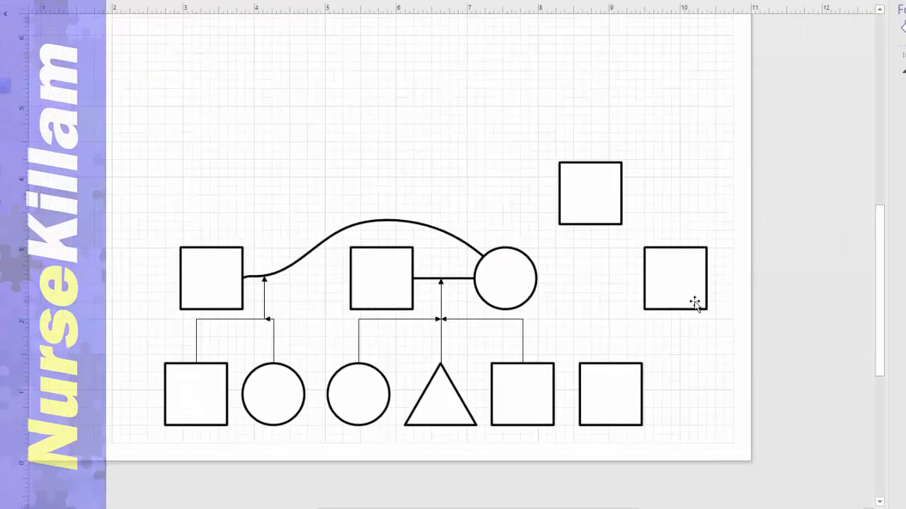
Step: Move the two unconnected partner squares further away from the parent circle
{"action": "left_click_drag", "start_coordinate": [671, 280], "coordinate": [686, 279]}
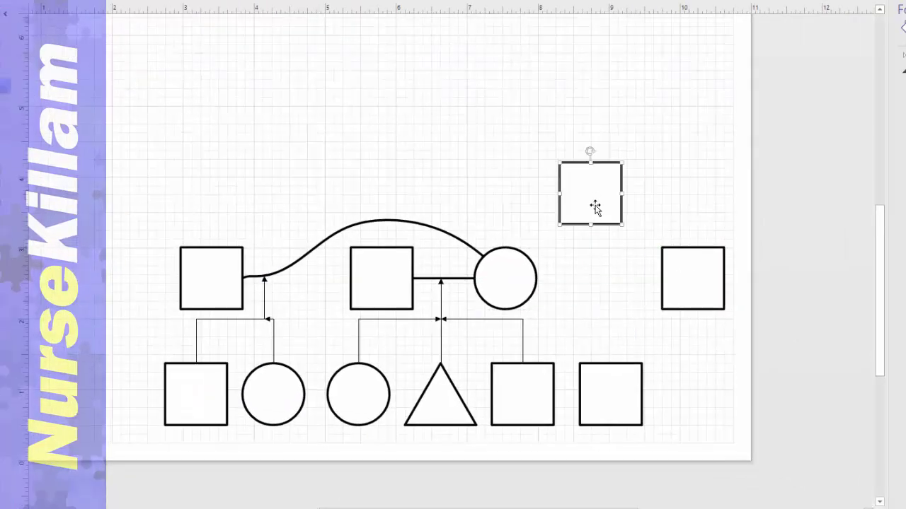
{"action": "left_click_drag", "start_coordinate": [591, 208], "coordinate": [622, 208]}
{"action": "left_click", "coordinate": [504, 278]}
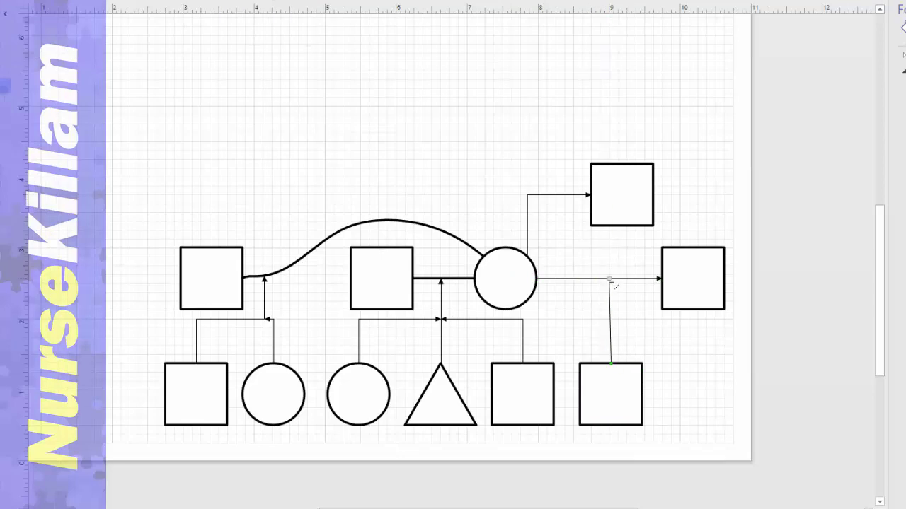
Step: Set the line width of all shapes and connectors in the drawing to 2 pt
{"action": "key", "text": "ctrl+a"}
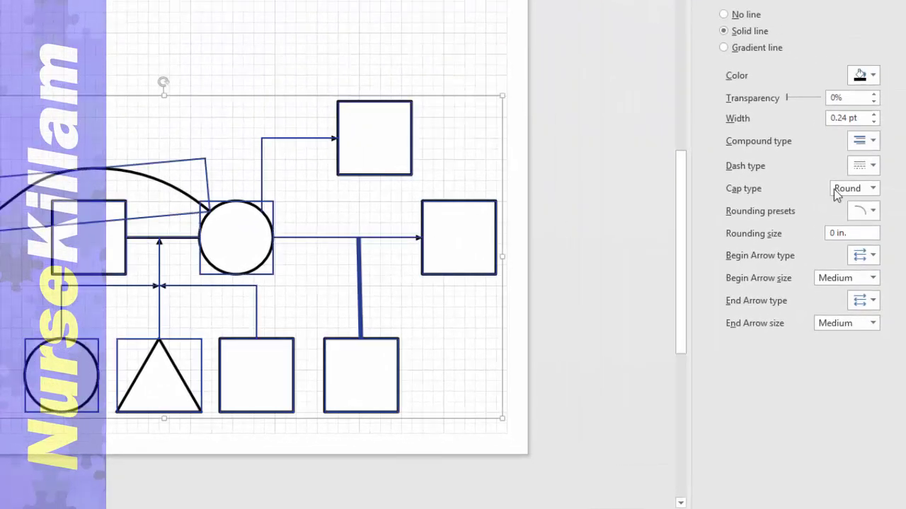
{"action": "left_click", "coordinate": [875, 164]}
{"action": "left_click", "coordinate": [883, 161]}
{"action": "left_click", "coordinate": [874, 115]}
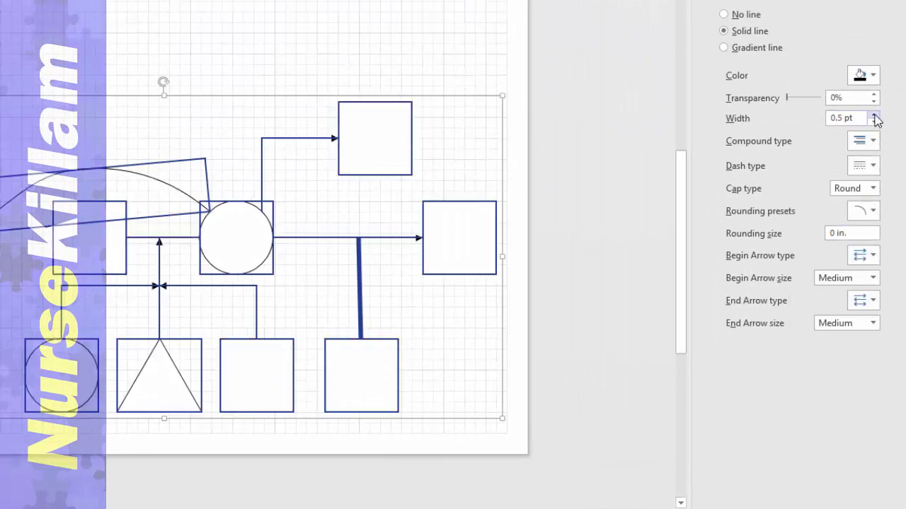
{"action": "left_click", "coordinate": [874, 115]}
{"action": "left_click", "coordinate": [874, 115]}
{"action": "left_click", "coordinate": [873, 115]}
{"action": "left_click", "coordinate": [874, 115]}
{"action": "left_click", "coordinate": [874, 116]}
{"action": "left_click", "coordinate": [875, 115]}
{"action": "left_click", "coordinate": [502, 331]}
Step: Remove the end arrowheads from all connectors in the drawing
{"action": "key", "text": "ctrl+a"}
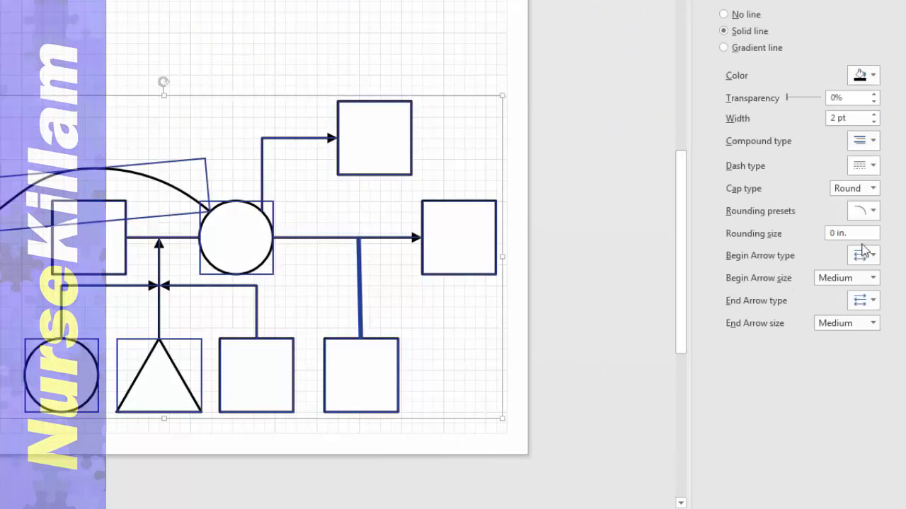
{"action": "left_click", "coordinate": [874, 301]}
{"action": "left_click", "coordinate": [507, 47]}
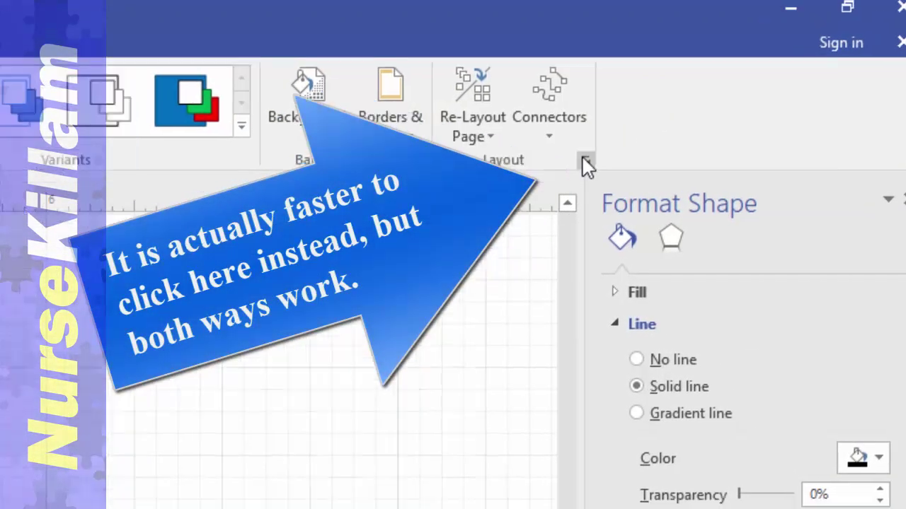
Step: Set the page's layout and routing options to add line jumps to Last Routed Line
{"action": "left_click", "coordinate": [586, 167]}
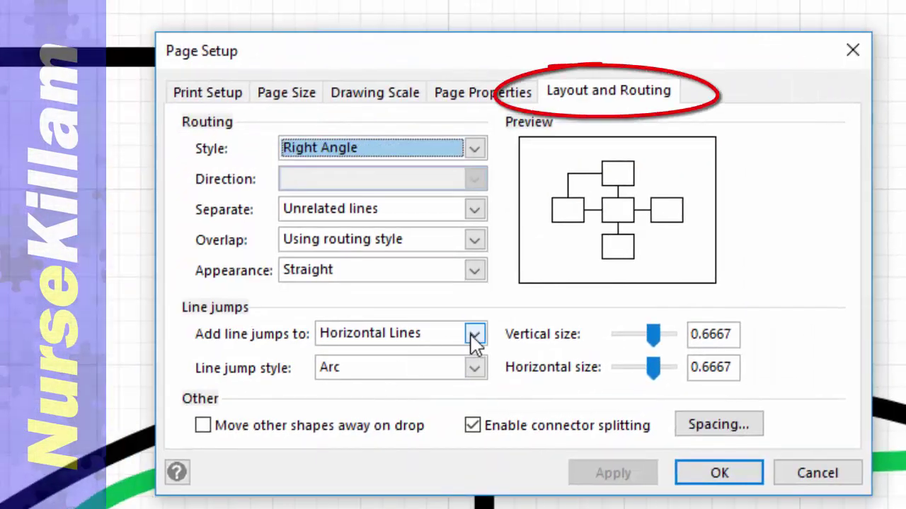
{"action": "left_click", "coordinate": [474, 335]}
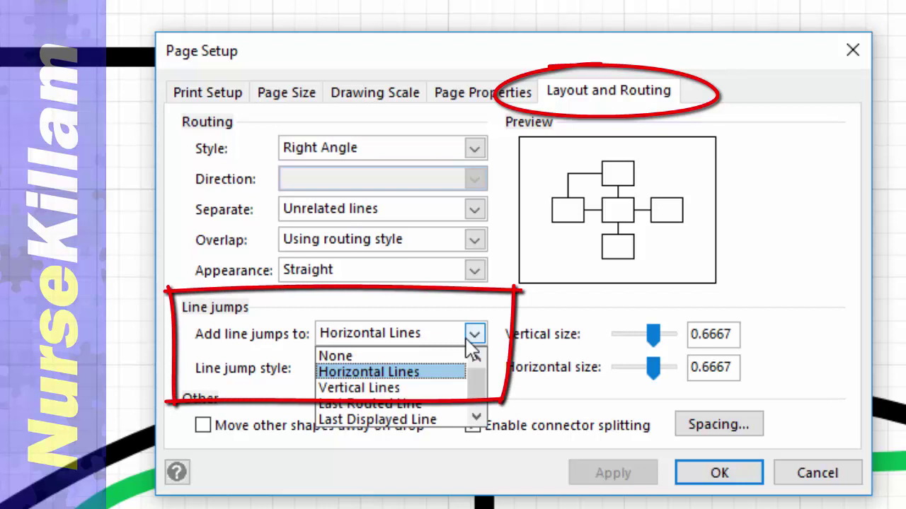
{"action": "left_click", "coordinate": [420, 389]}
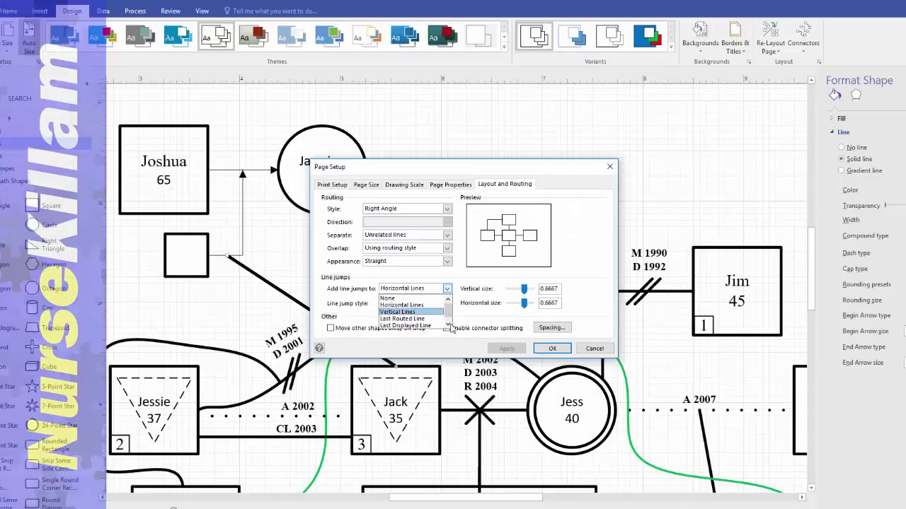
{"action": "left_click", "coordinate": [422, 319]}
{"action": "left_click", "coordinate": [552, 348]}
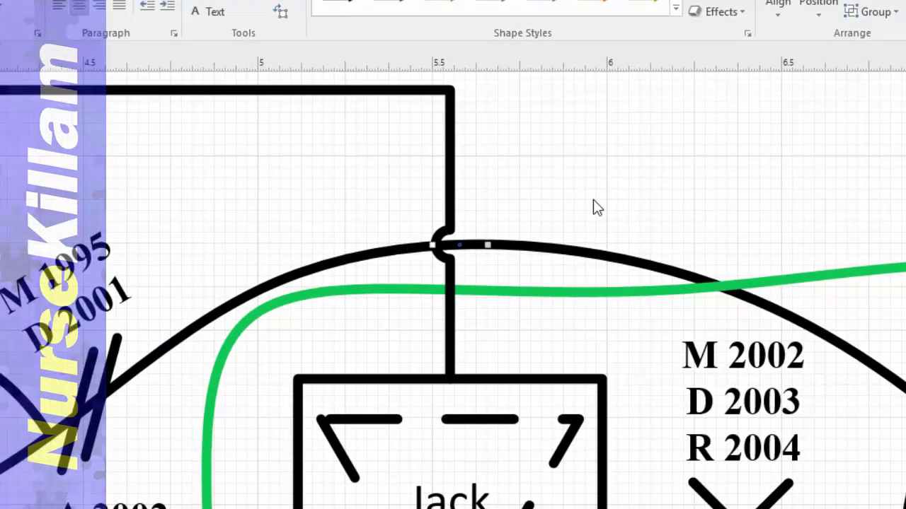
{"action": "left_click", "coordinate": [594, 200]}
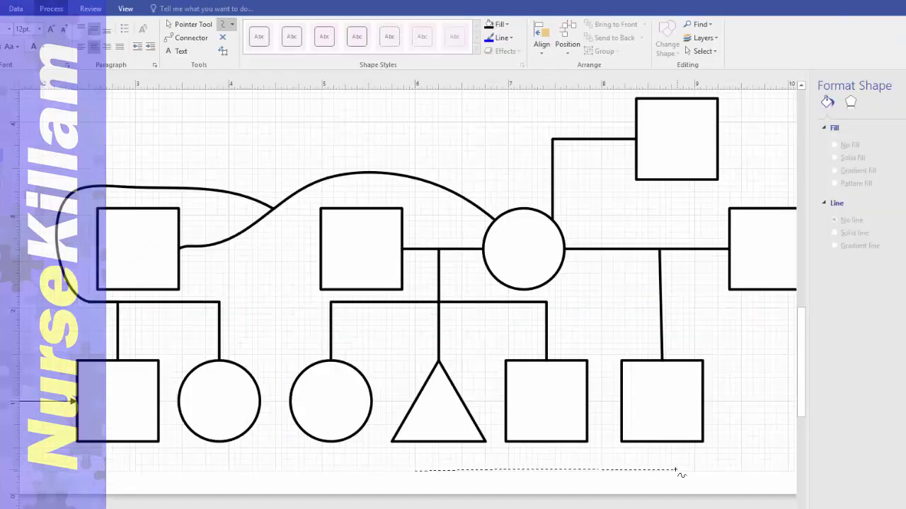
Step: Draw a closed Freeform outline around the middle couple and all the children to mark the household
{"action": "mouse_move", "coordinate": [675, 470]}
{"action": "left_mouse_down"}
{"action": "mouse_move", "coordinate": [740, 354]}
{"action": "mouse_move", "coordinate": [574, 286]}
{"action": "mouse_move", "coordinate": [571, 213]}
{"action": "left_mouse_up"}
{"action": "left_click_drag", "start_coordinate": [415, 189], "coordinate": [306, 197]}
{"action": "mouse_move", "coordinate": [291, 315]}
{"action": "left_mouse_down"}
{"action": "mouse_move", "coordinate": [51, 368]}
{"action": "mouse_move", "coordinate": [135, 480]}
{"action": "mouse_move", "coordinate": [419, 471]}
{"action": "left_mouse_up"}
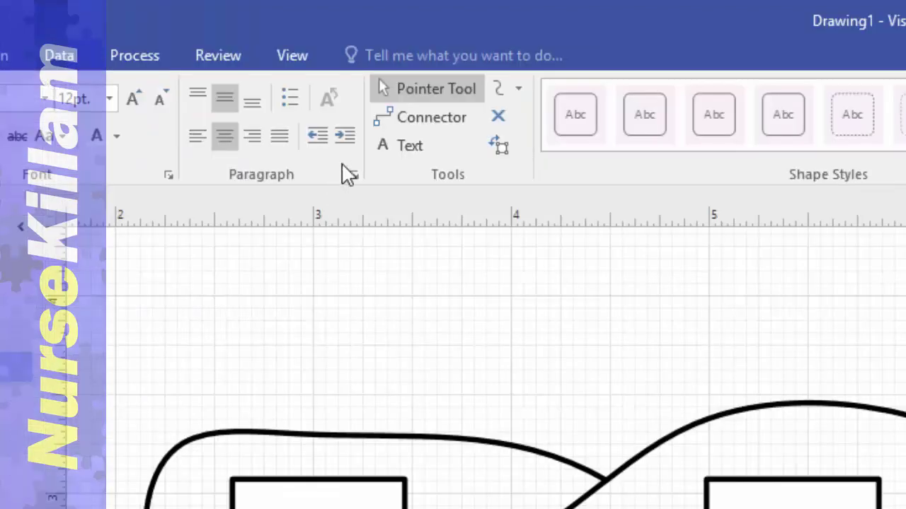
{"action": "left_click", "coordinate": [519, 88]}
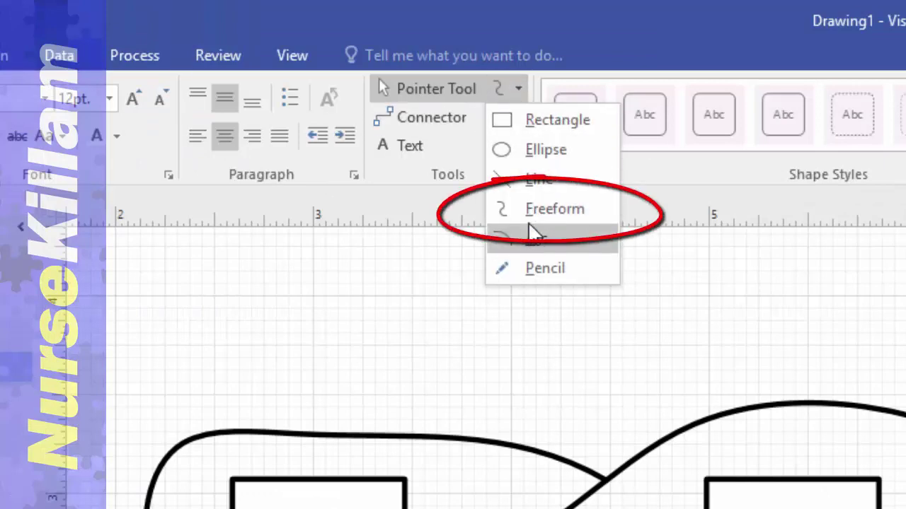
{"action": "left_click", "coordinate": [546, 212]}
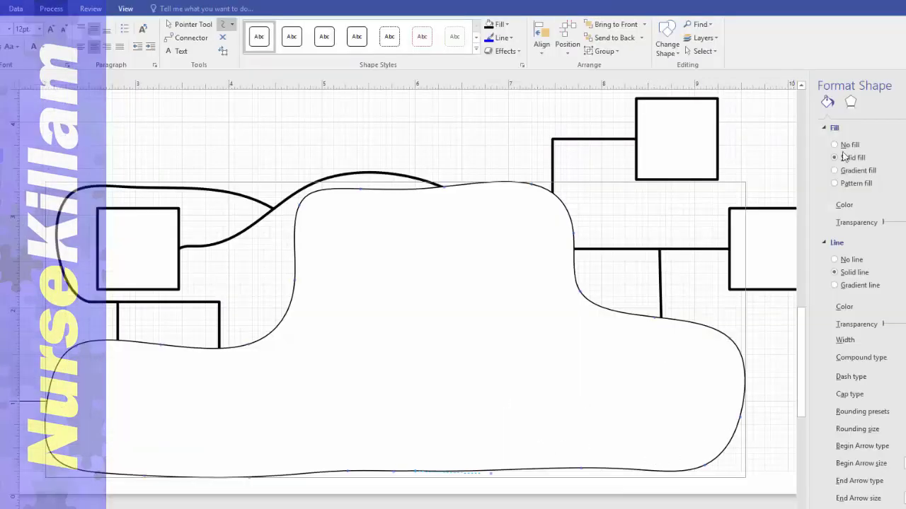
Step: Give the household outline no fill and a standard green line color
{"action": "left_click", "coordinate": [834, 144]}
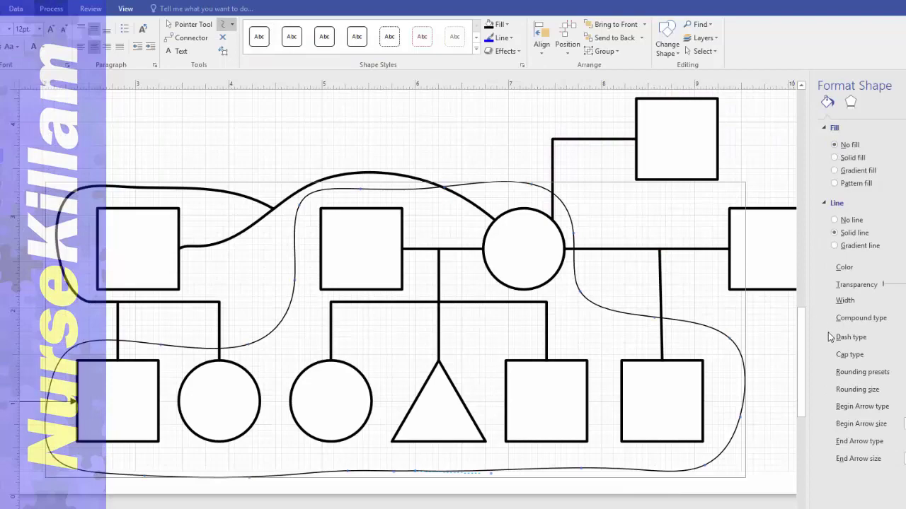
{"action": "left_click", "coordinate": [887, 269]}
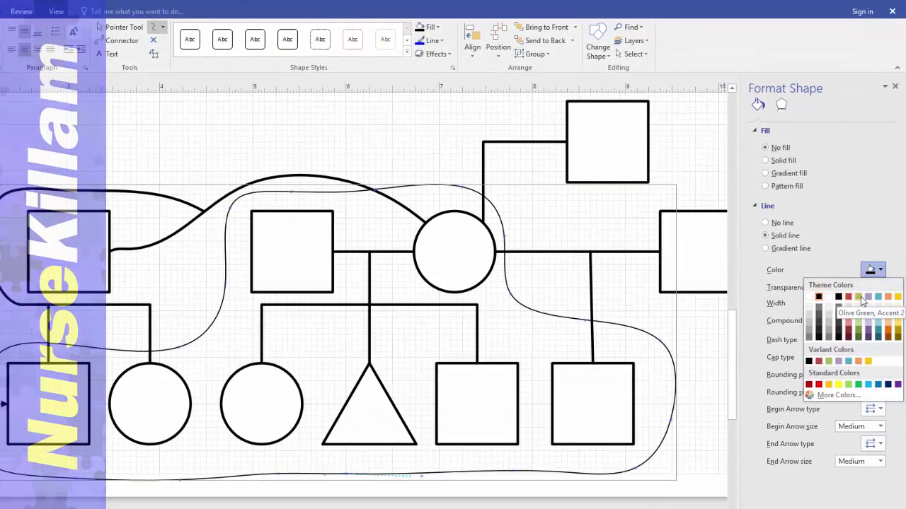
{"action": "left_click", "coordinate": [858, 384]}
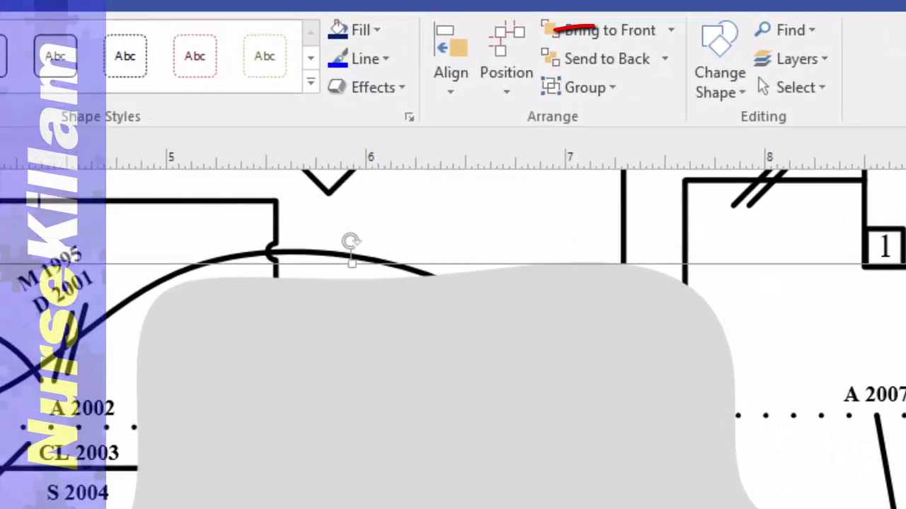
Step: Send the grey filled household shape behind the genogram symbols
{"action": "left_click", "coordinate": [609, 58]}
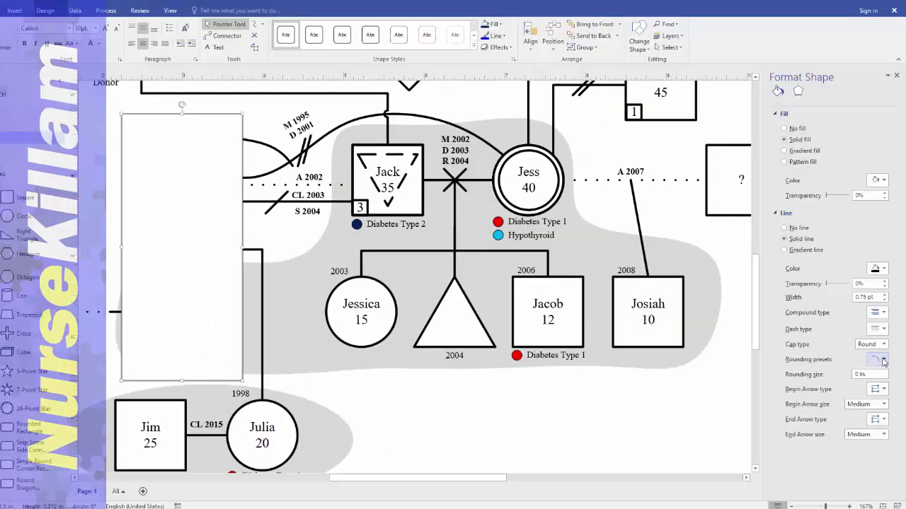
Step: Give the white household rectangle 0.1875 in. rounded corners and a 2 pt line with the Dash type
{"action": "left_click", "coordinate": [883, 360]}
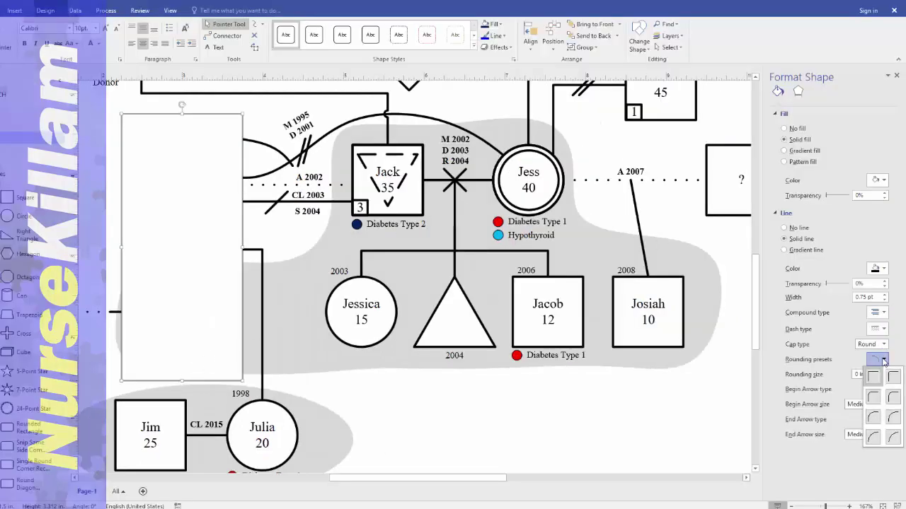
{"action": "left_click", "coordinate": [892, 399]}
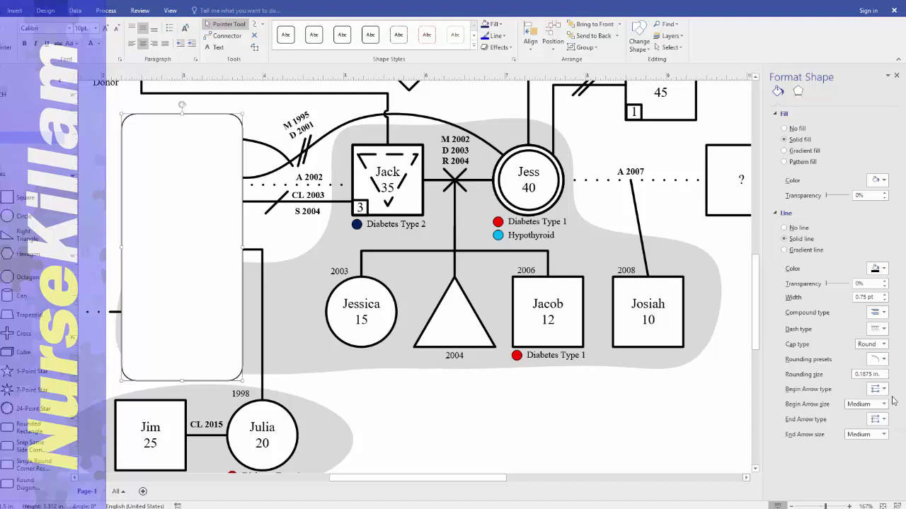
{"action": "left_click", "coordinate": [881, 330]}
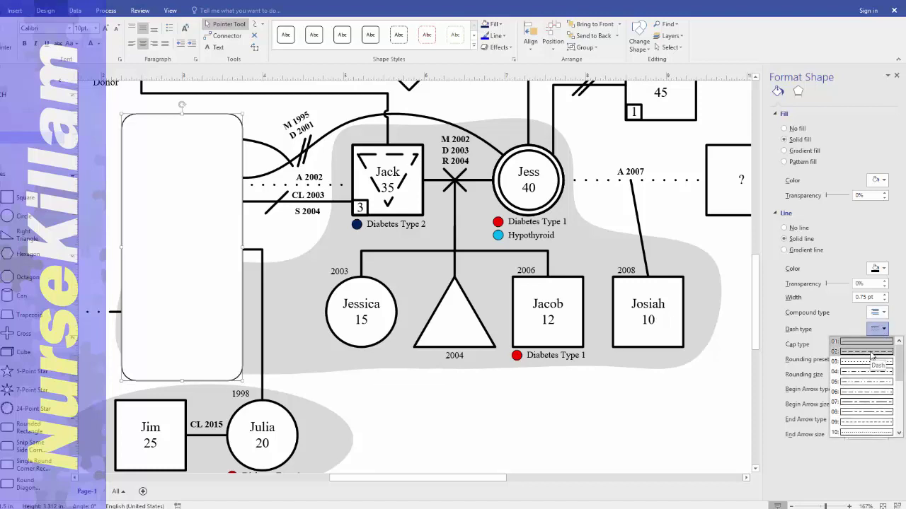
{"action": "left_click", "coordinate": [871, 352]}
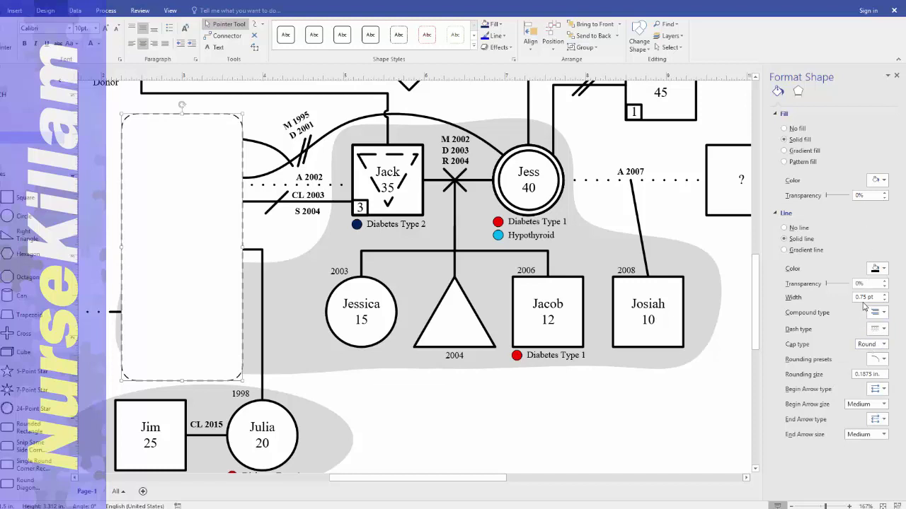
{"action": "left_click_drag", "start_coordinate": [866, 298], "coordinate": [842, 303]}
{"action": "type", "text": "3"}
{"action": "key", "text": "Return"}
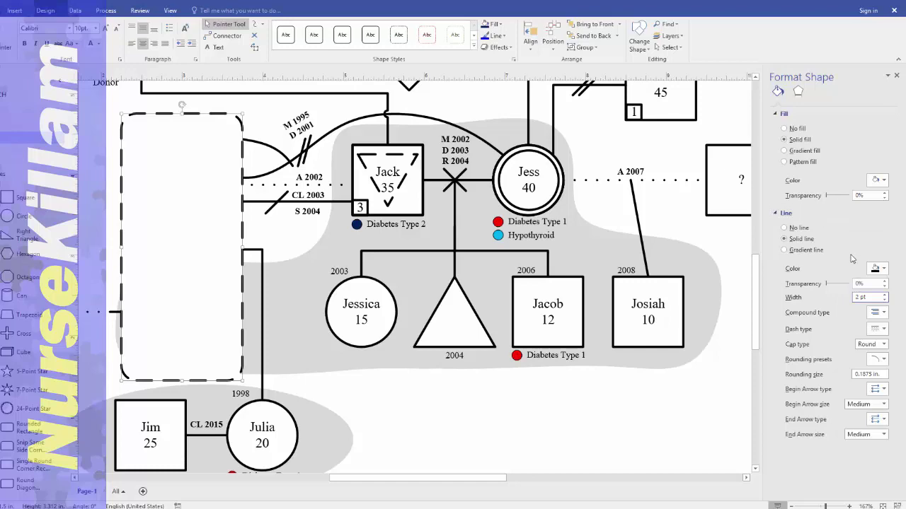
Step: Remove the dashed household rectangle's fill and set its line to the standard green color
{"action": "left_click", "coordinate": [785, 129]}
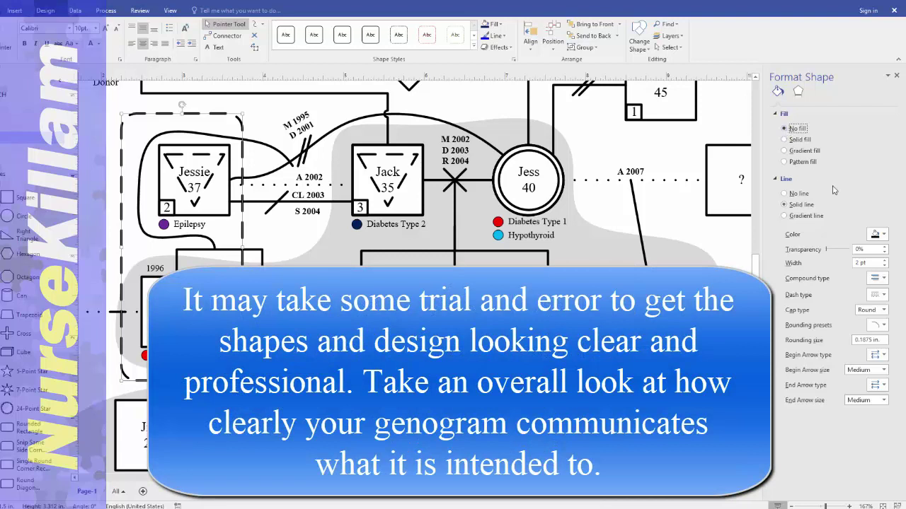
{"action": "left_click", "coordinate": [884, 297]}
{"action": "left_click", "coordinate": [896, 266]}
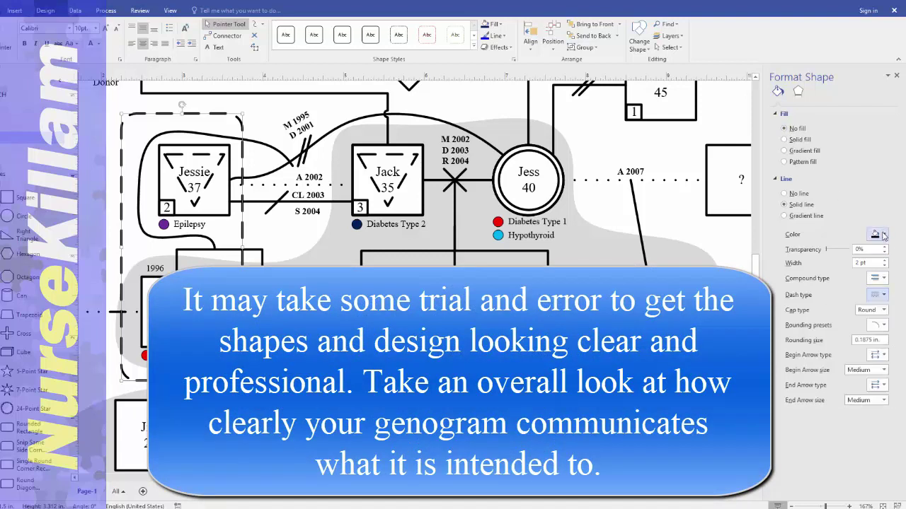
{"action": "left_click", "coordinate": [884, 236]}
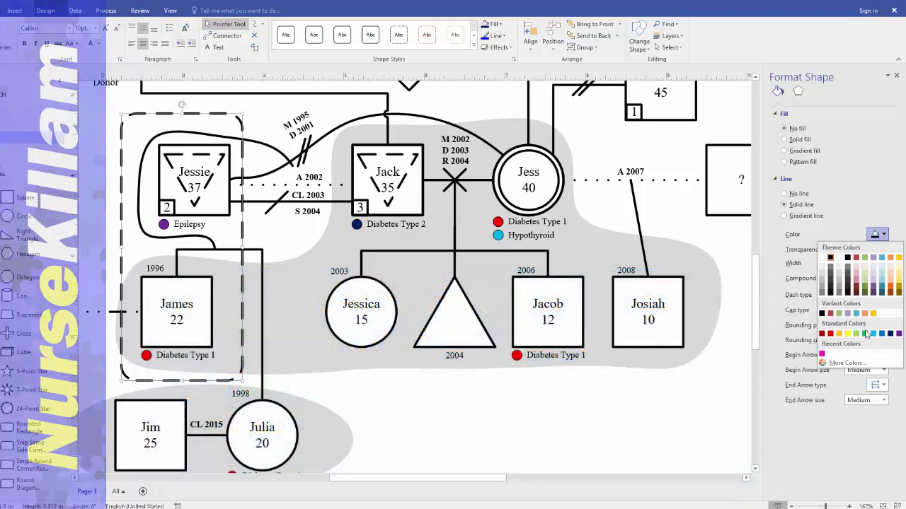
{"action": "left_click", "coordinate": [866, 334]}
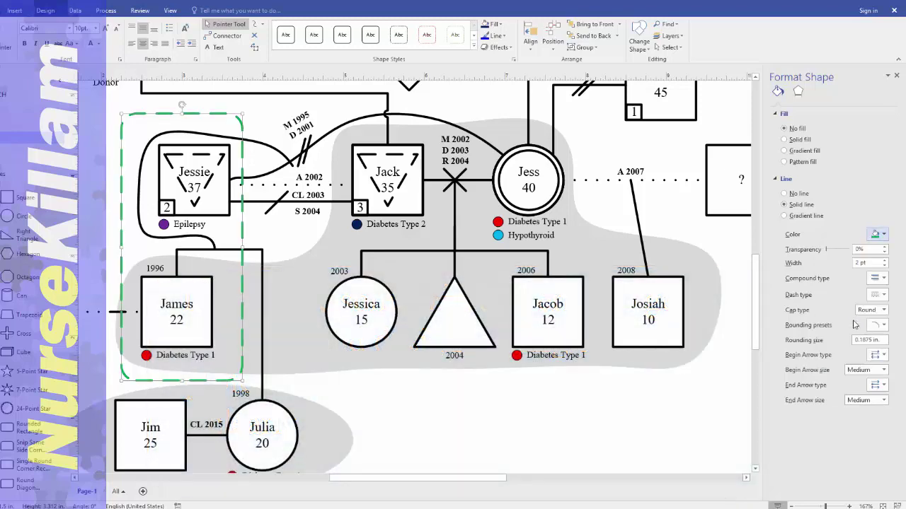
{"action": "left_click", "coordinate": [743, 297]}
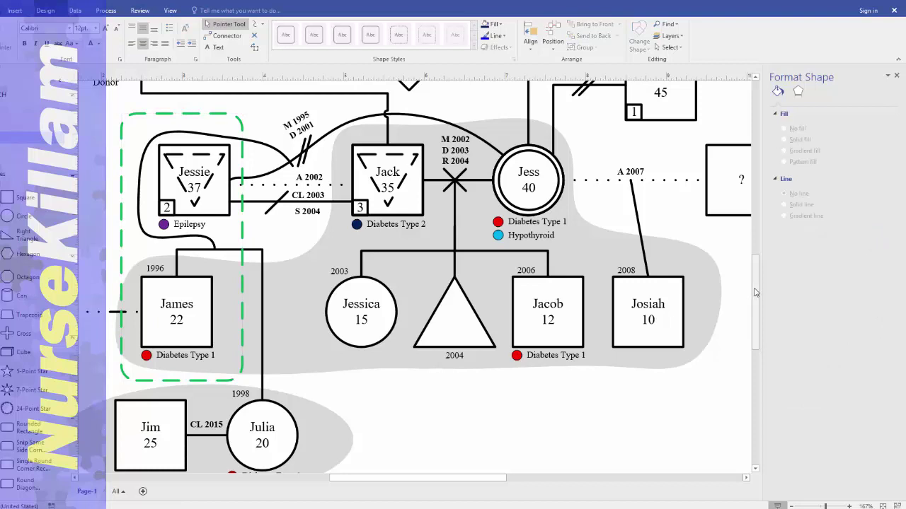
Step: Select the green dashed household rectangle and open its line color choices
{"action": "left_click", "coordinate": [242, 216]}
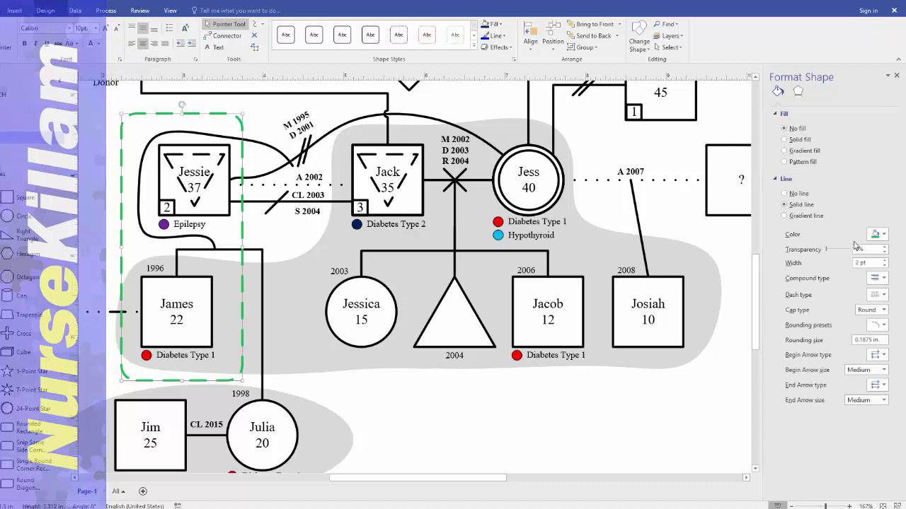
{"action": "left_click", "coordinate": [882, 237]}
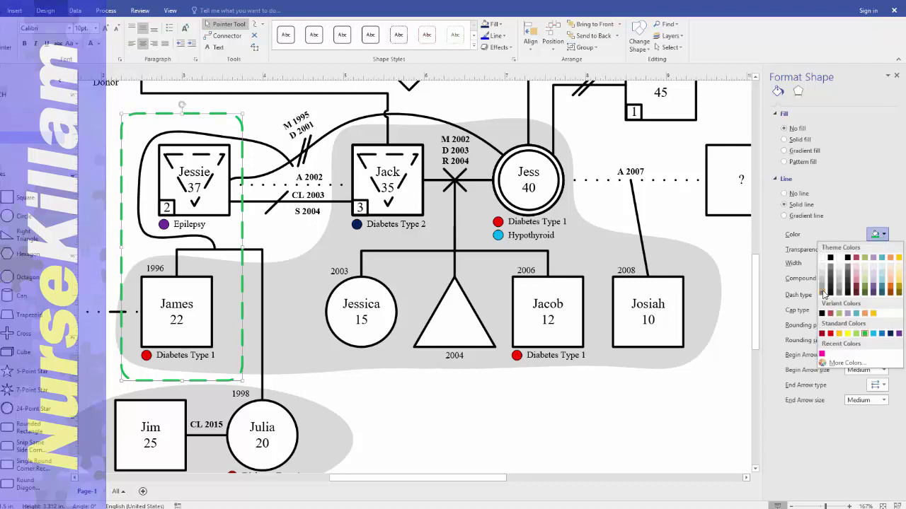